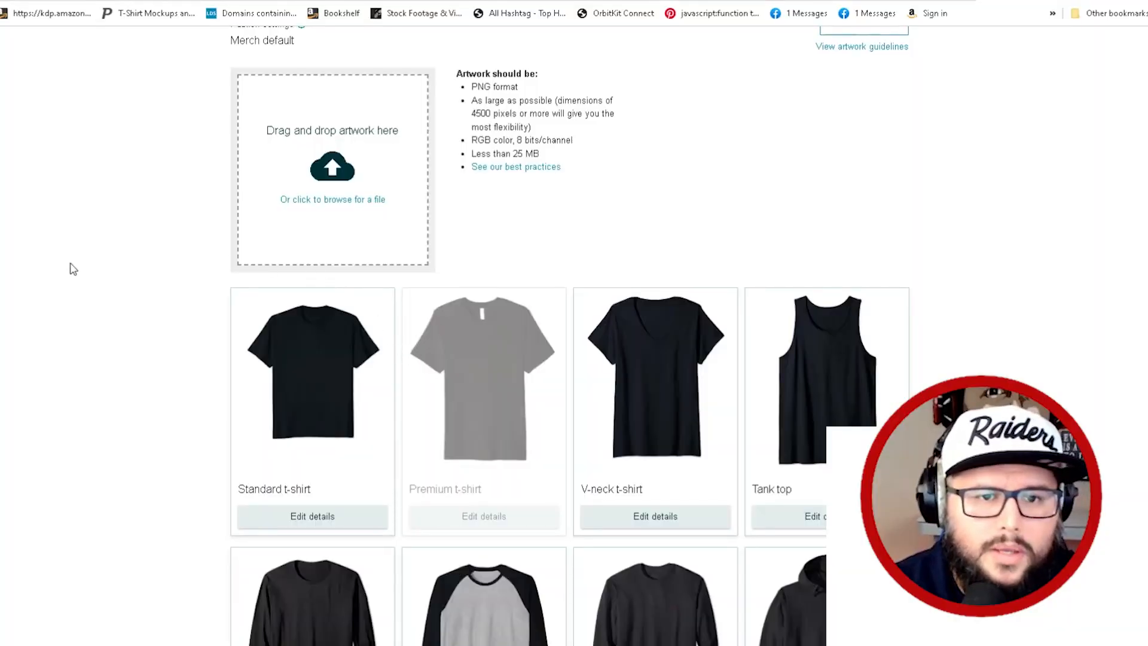
- Open the Create products page and look through the available product types down to the product details form
{"action": "scroll", "coordinate": [179, 390], "scroll_direction": "up", "scroll_amount": 2}
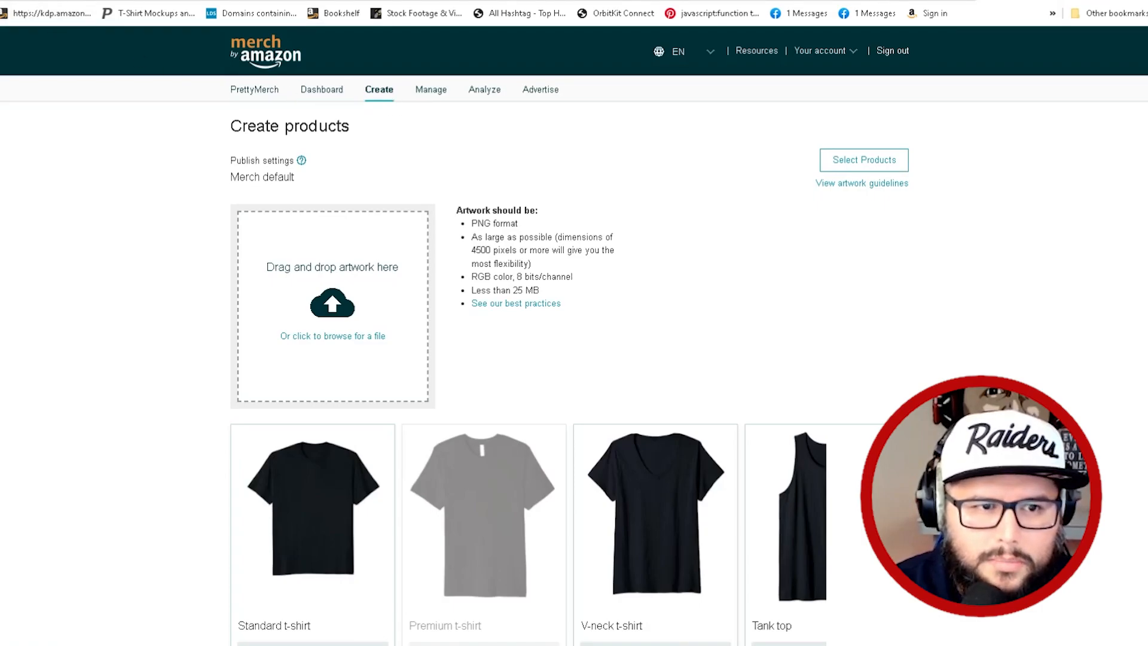
{"action": "left_click", "coordinate": [383, 93]}
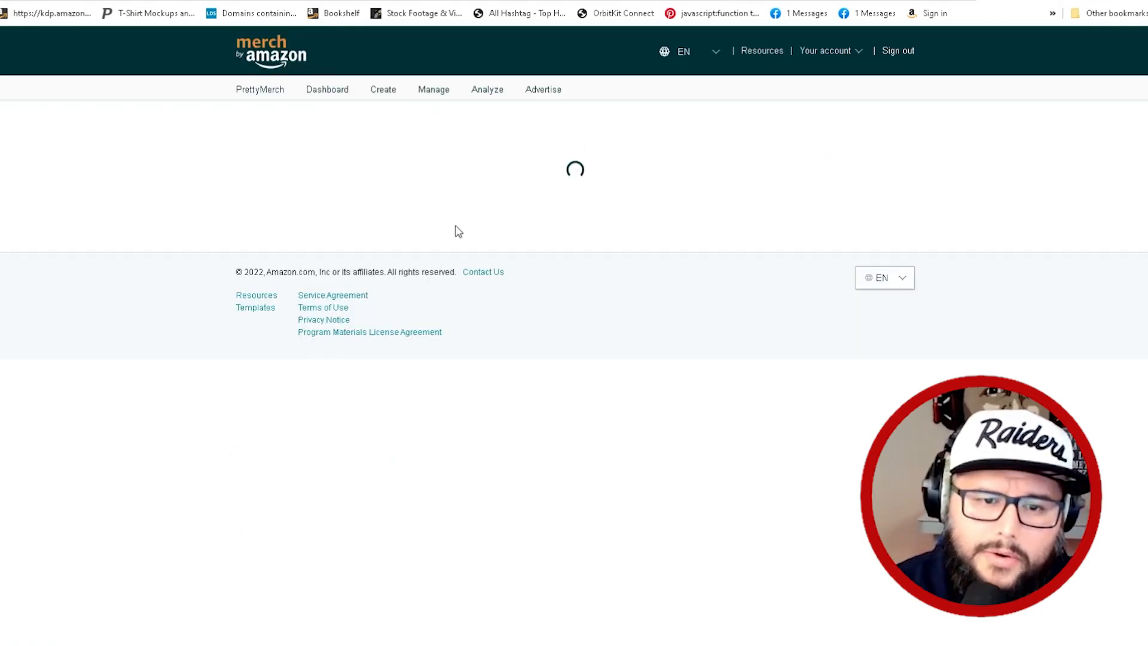
{"action": "scroll", "coordinate": [830, 335], "scroll_direction": "down", "scroll_amount": 1}
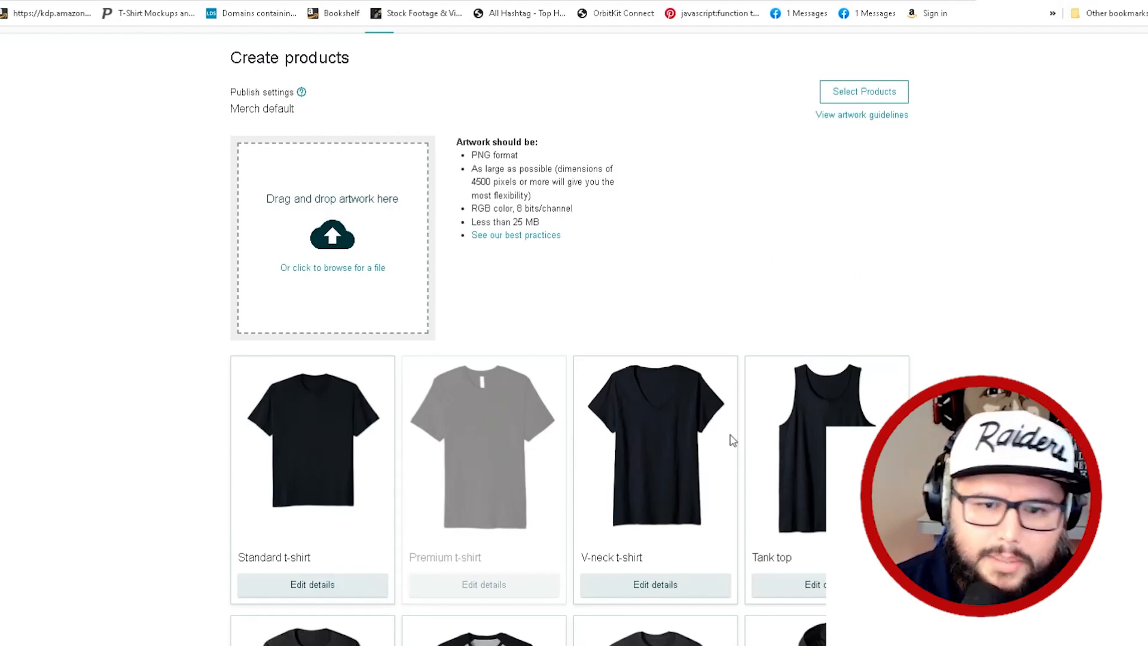
{"action": "scroll", "coordinate": [672, 533], "scroll_direction": "down", "scroll_amount": 10}
{"action": "scroll", "coordinate": [823, 563], "scroll_direction": "up", "scroll_amount": 10}
{"action": "scroll", "coordinate": [605, 322], "scroll_direction": "down", "scroll_amount": 6}
{"action": "scroll", "coordinate": [602, 618], "scroll_direction": "down", "scroll_amount": 9}
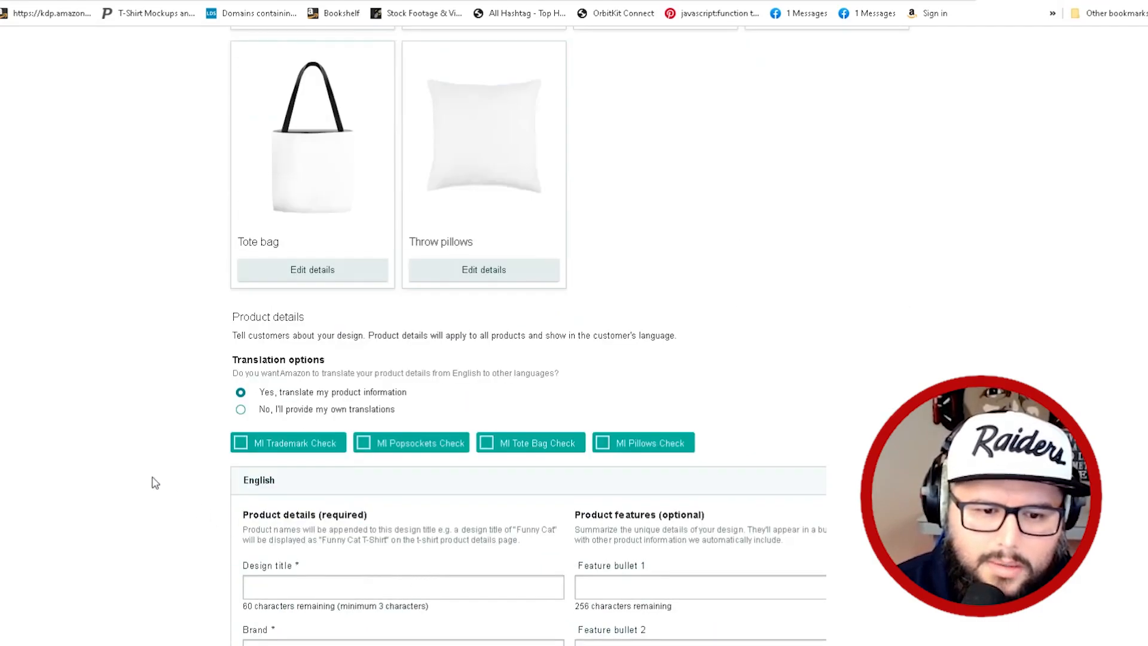
{"action": "scroll", "coordinate": [160, 487], "scroll_direction": "up", "scroll_amount": 16}
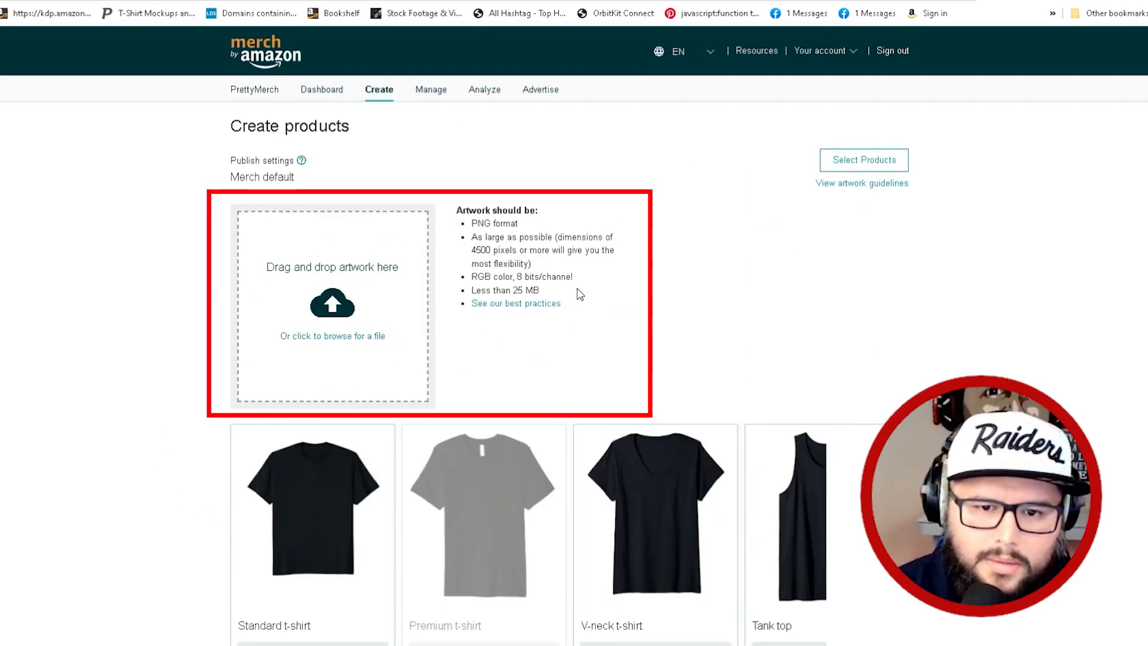
- Review the artwork requirements and upload the "There's no such thing as cartoons only Anime" artwork
{"action": "left_click_drag", "start_coordinate": [578, 293], "coordinate": [430, 191]}
{"action": "left_click", "coordinate": [668, 381]}
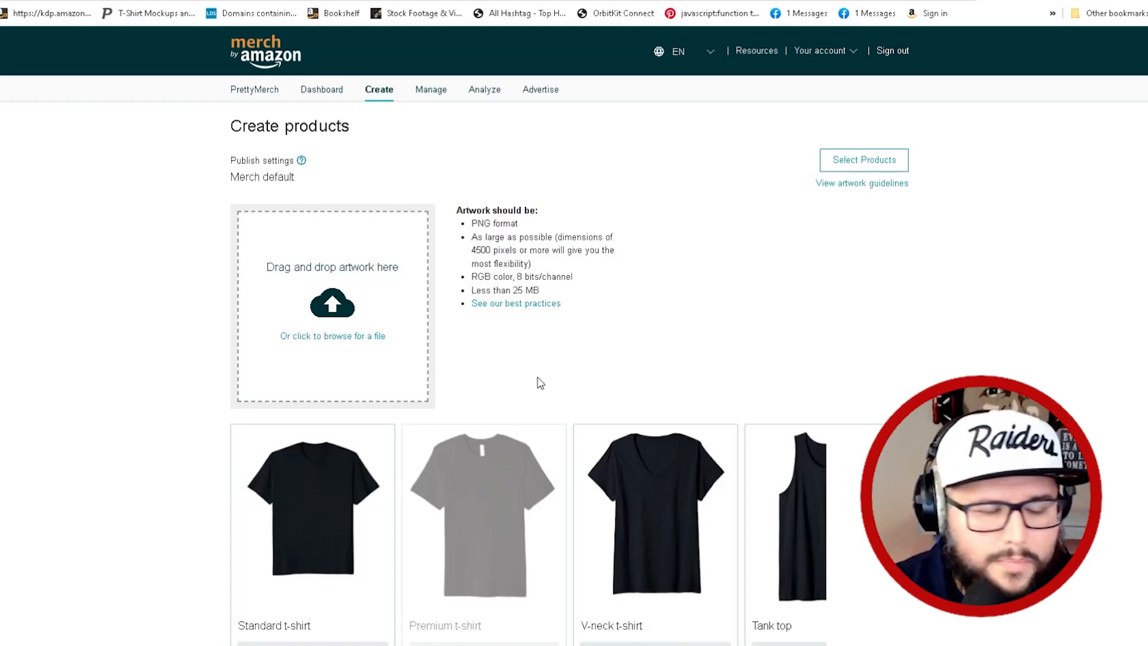
{"action": "left_click", "coordinate": [392, 350]}
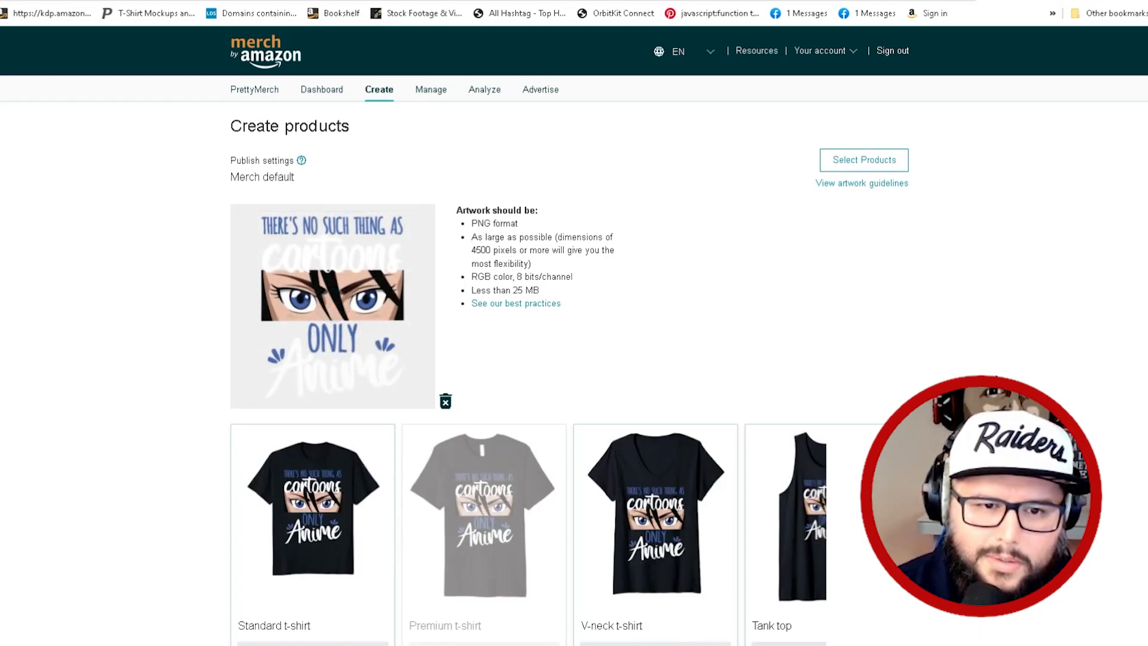
- Open the standard t-shirt's details to view its artwork placement, colors and list prices
{"action": "scroll", "coordinate": [1007, 378], "scroll_direction": "down", "scroll_amount": 2}
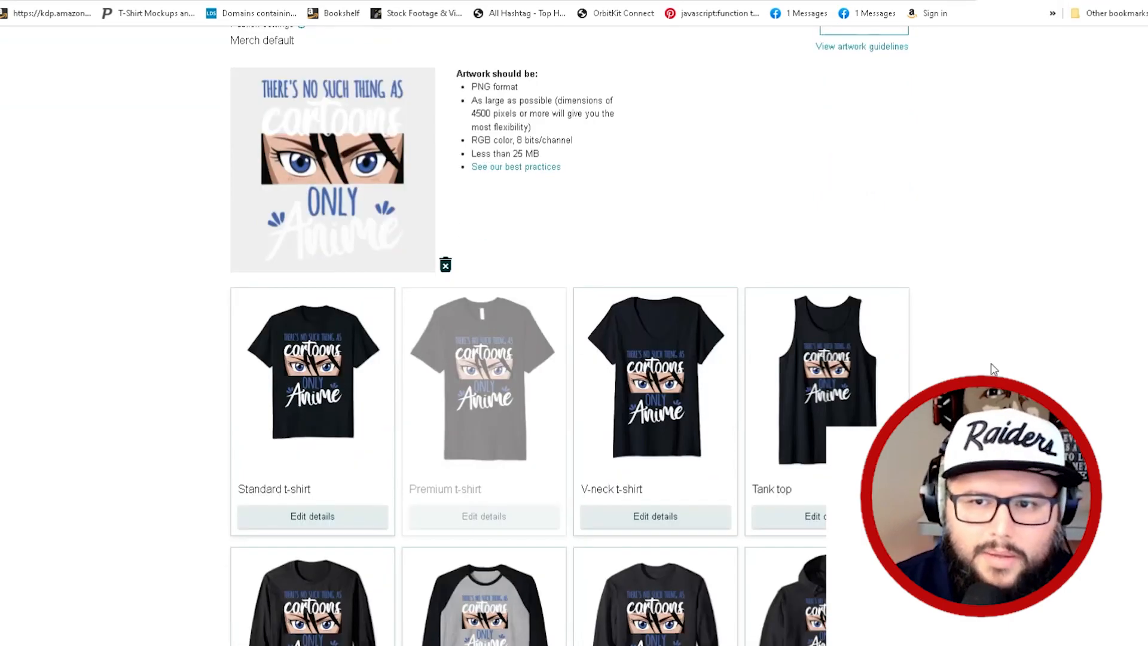
{"action": "scroll", "coordinate": [1013, 375], "scroll_direction": "up", "scroll_amount": 1, "text": "ctrl"}
{"action": "scroll", "coordinate": [296, 389], "scroll_direction": "down", "scroll_amount": 2}
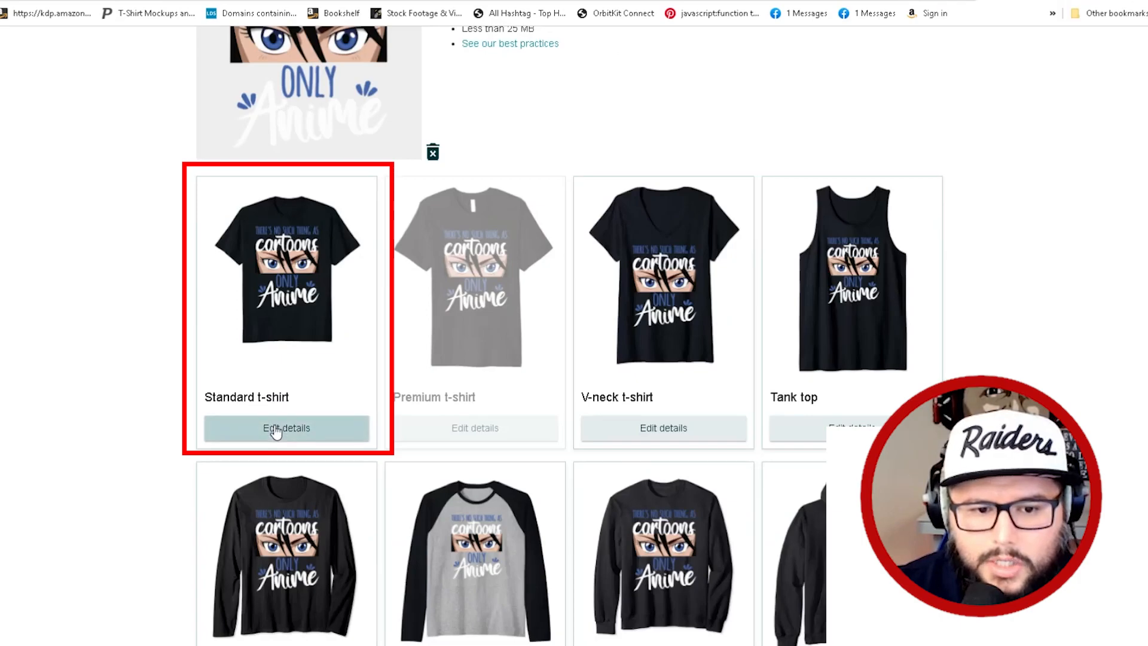
{"action": "left_click", "coordinate": [277, 429]}
{"action": "scroll", "coordinate": [263, 452], "scroll_direction": "down", "scroll_amount": 4}
{"action": "scroll", "coordinate": [190, 441], "scroll_direction": "down", "scroll_amount": 2}
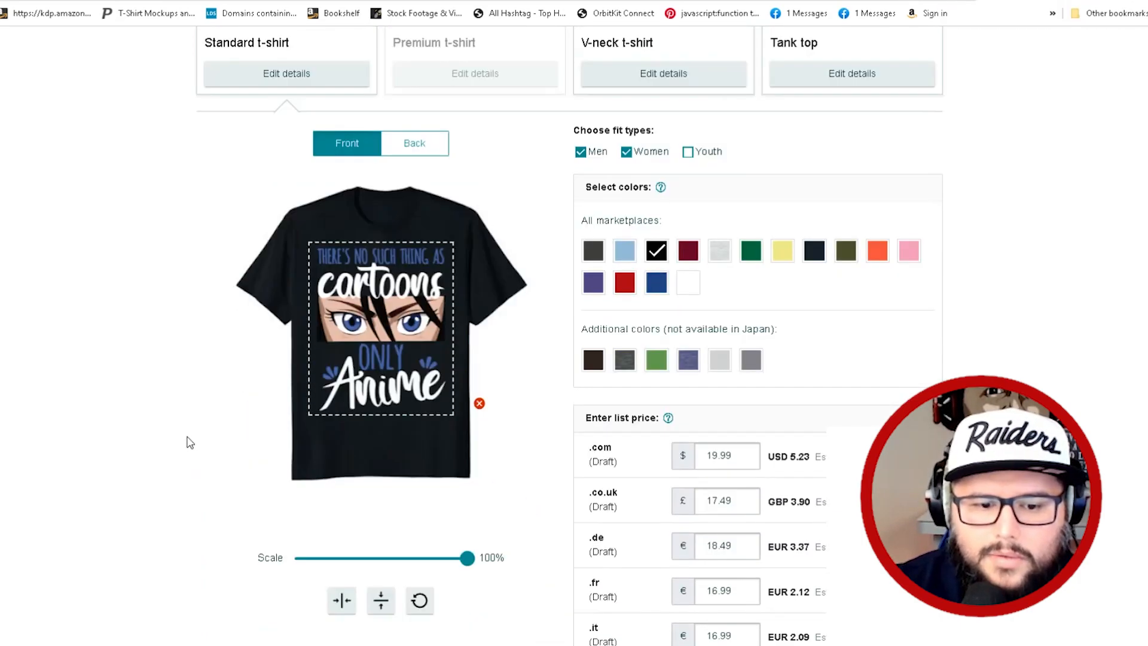
- Scale the artwork on the standard t-shirt's front to 56% and center it in the print area
{"action": "left_click_drag", "start_coordinate": [471, 492], "coordinate": [497, 488]}
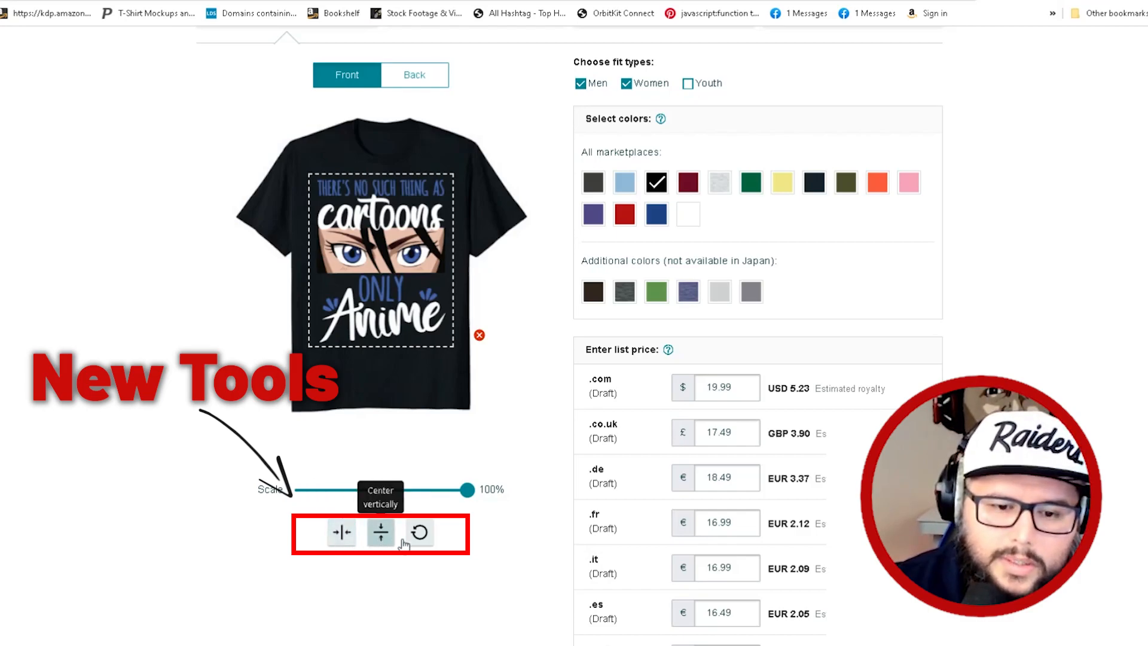
{"action": "left_click", "coordinate": [421, 534]}
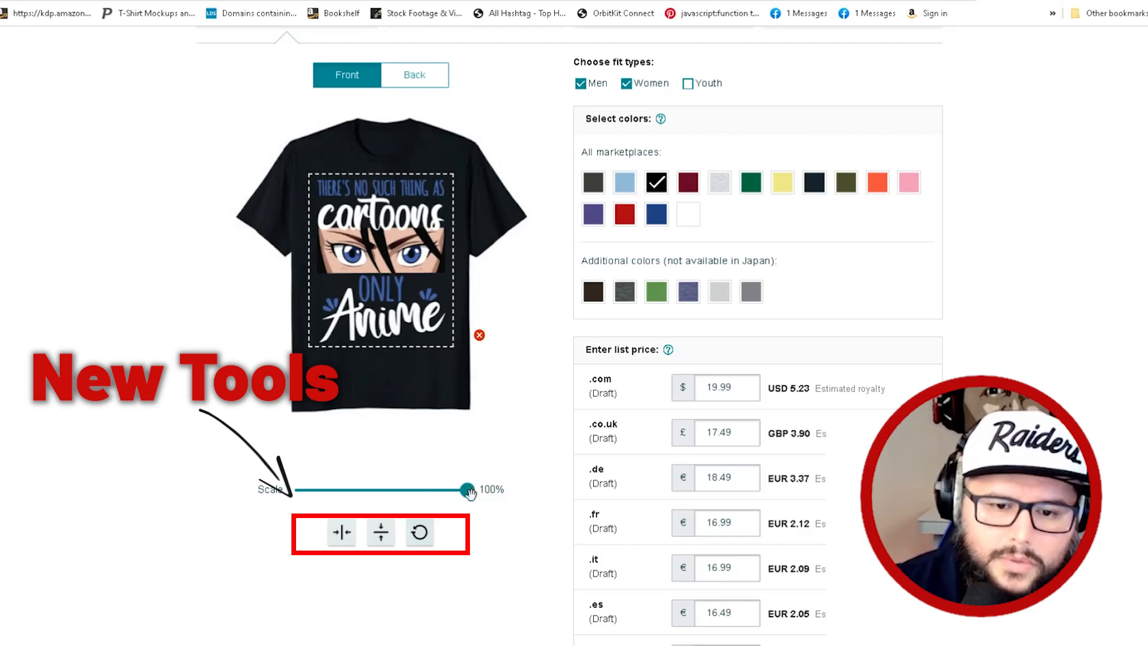
{"action": "left_click", "coordinate": [381, 538]}
{"action": "left_click", "coordinate": [342, 536]}
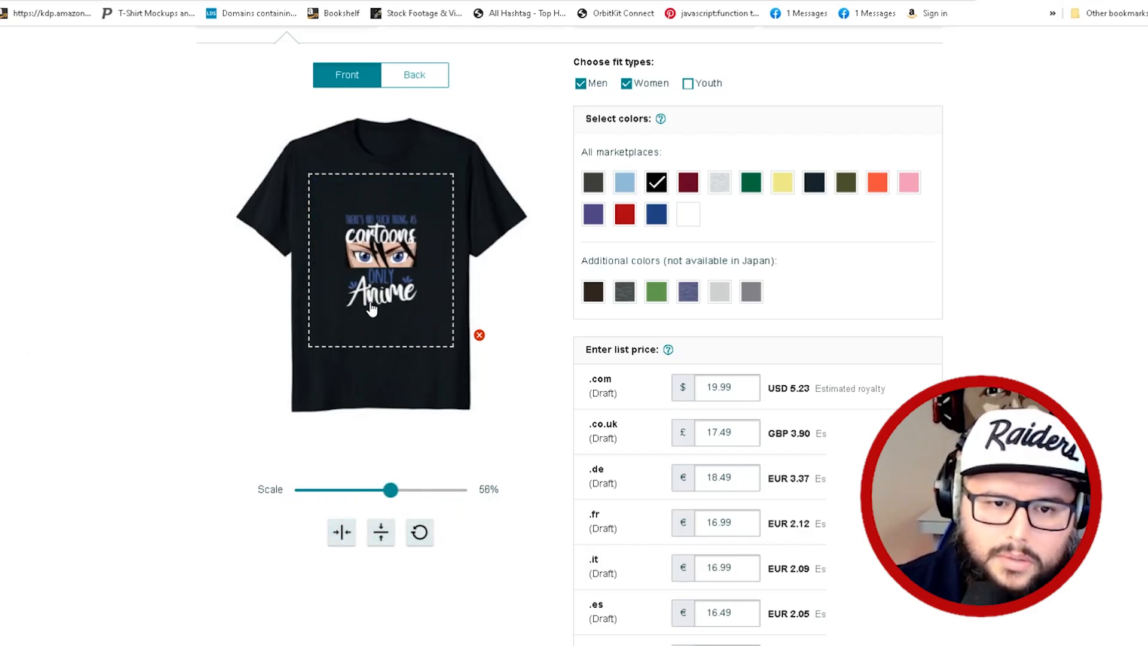
- Move the artwork to the print area's lower-right corner, then enlarge it to 100% and center it vertically and horizontally
{"action": "left_click_drag", "start_coordinate": [404, 266], "coordinate": [471, 326]}
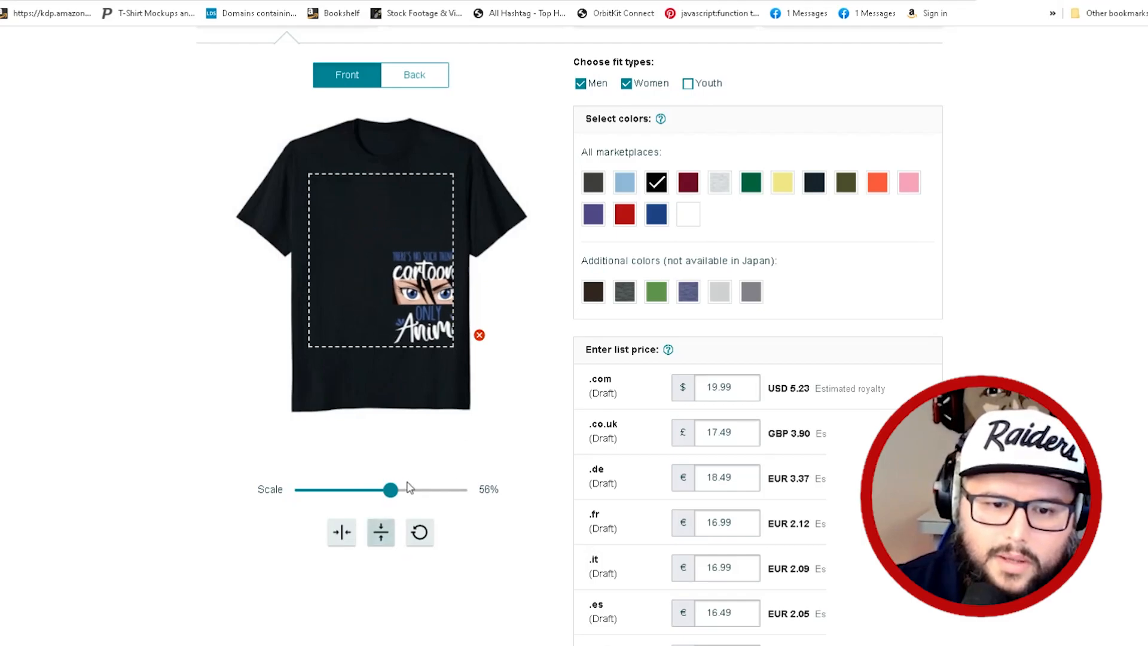
{"action": "left_click", "coordinate": [466, 490]}
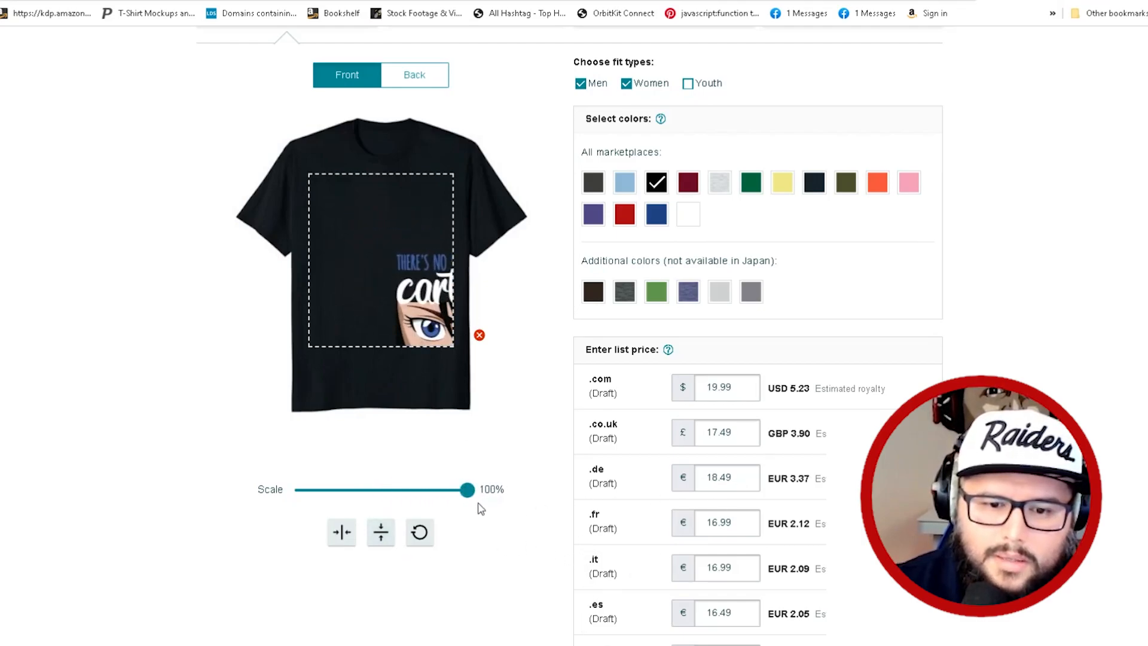
{"action": "left_click", "coordinate": [381, 532]}
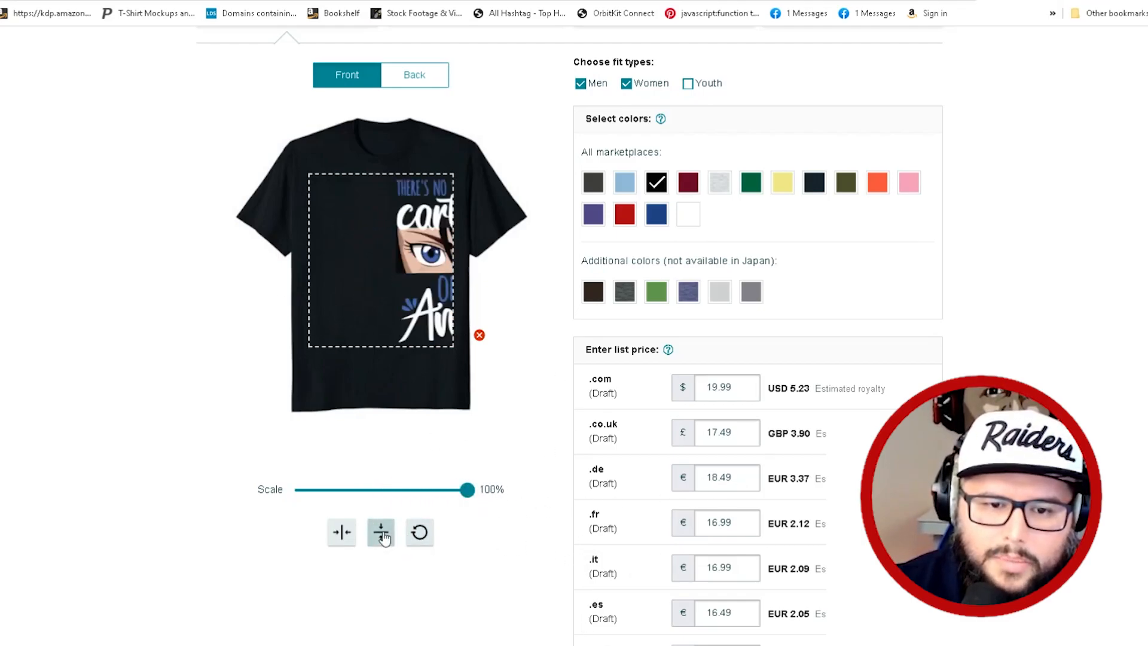
{"action": "left_click", "coordinate": [341, 532]}
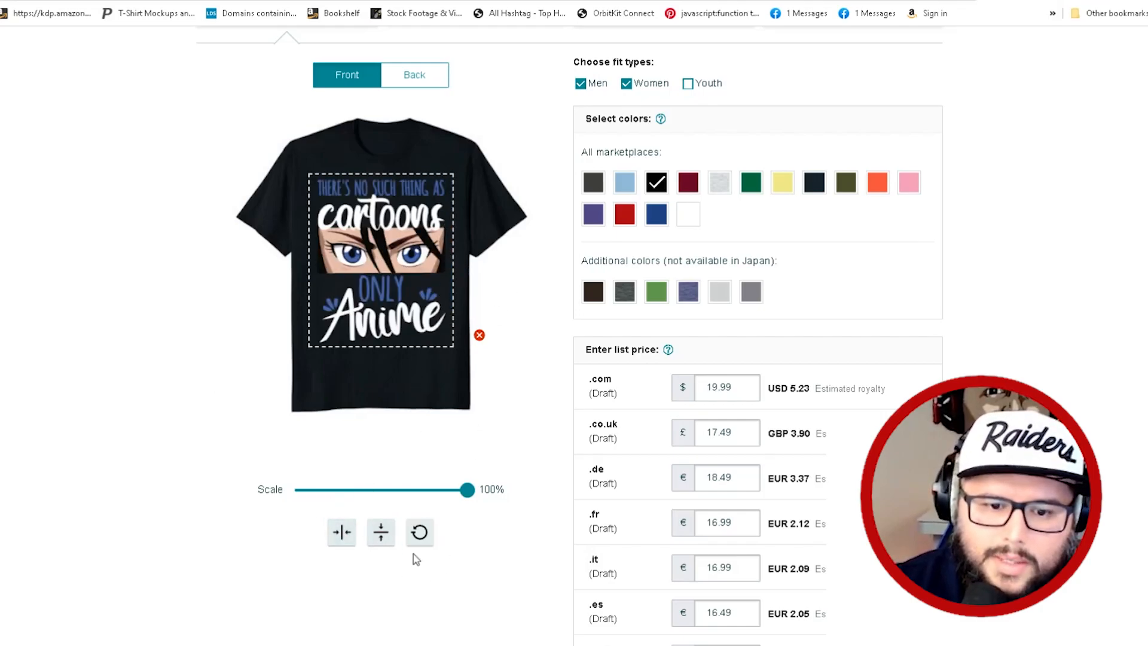
- Shrink the t-shirt artwork to 19%, then reset its size and placement
{"action": "left_click_drag", "start_coordinate": [467, 491], "coordinate": [326, 489]}
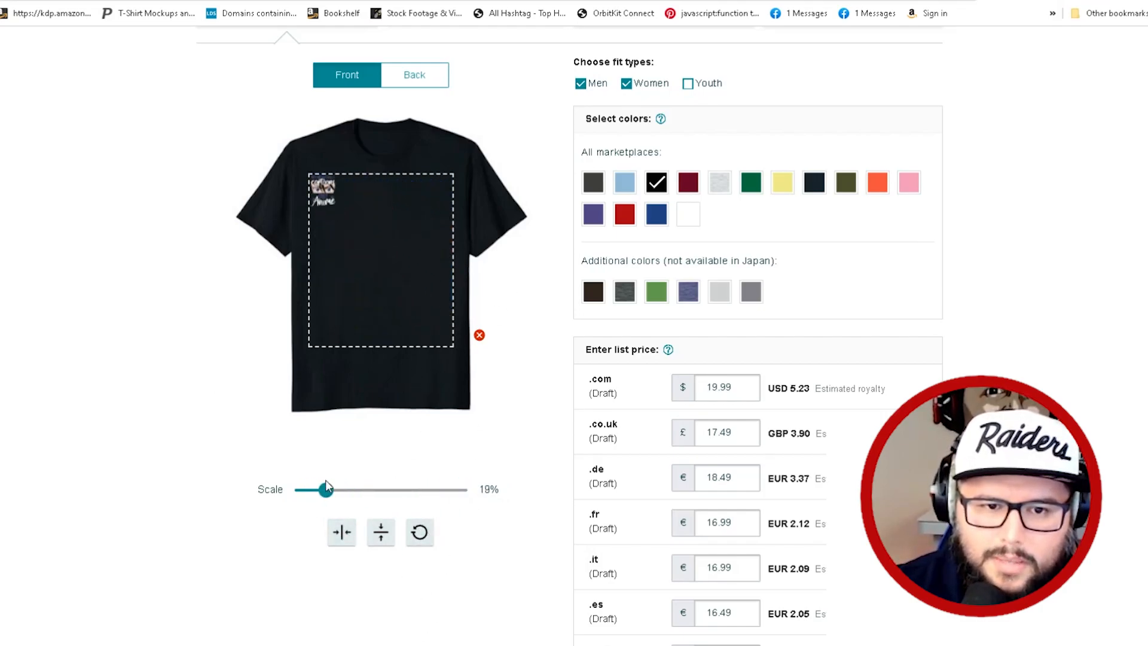
{"action": "left_click", "coordinate": [420, 535]}
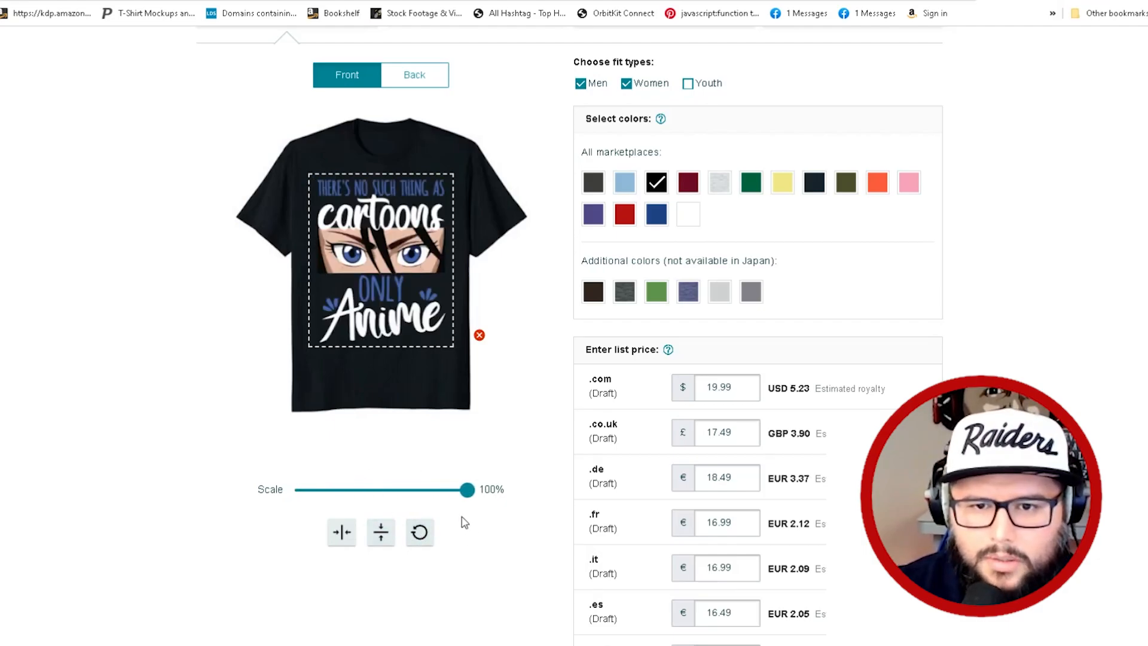
- Close the standard t-shirt's details and open the tote bag's details to show its design editor
{"action": "scroll", "coordinate": [460, 504], "scroll_direction": "up", "scroll_amount": 2}
{"action": "left_click", "coordinate": [281, 213]}
{"action": "scroll", "coordinate": [600, 476], "scroll_direction": "down", "scroll_amount": 5}
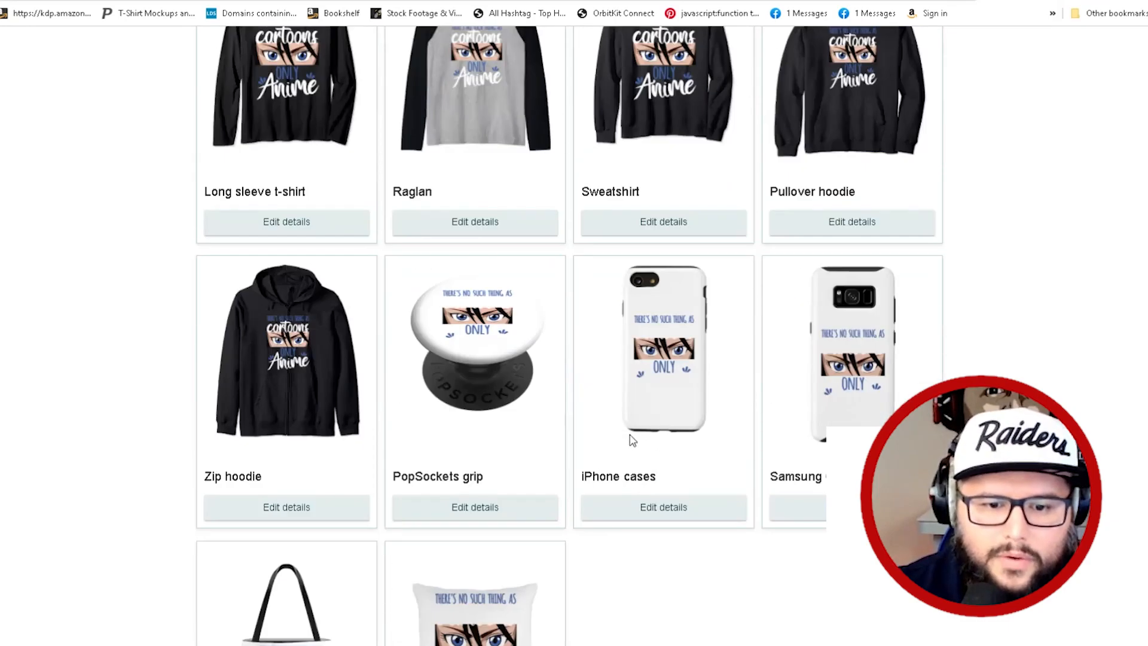
{"action": "scroll", "coordinate": [711, 450], "scroll_direction": "down", "scroll_amount": 2}
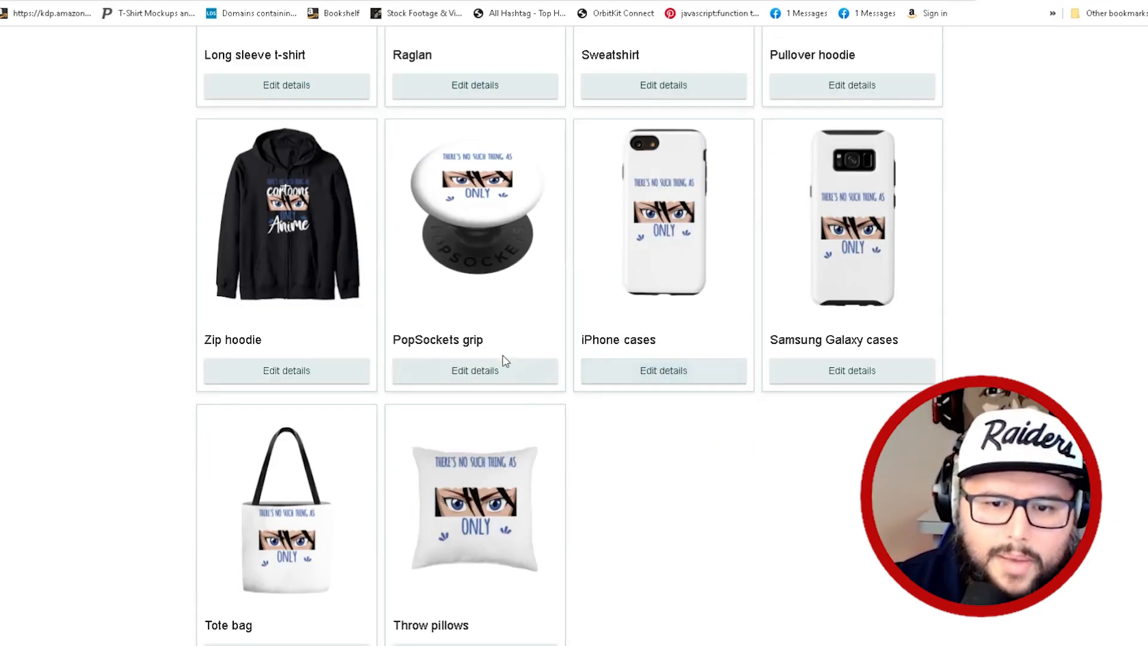
{"action": "scroll", "coordinate": [646, 454], "scroll_direction": "down", "scroll_amount": 1}
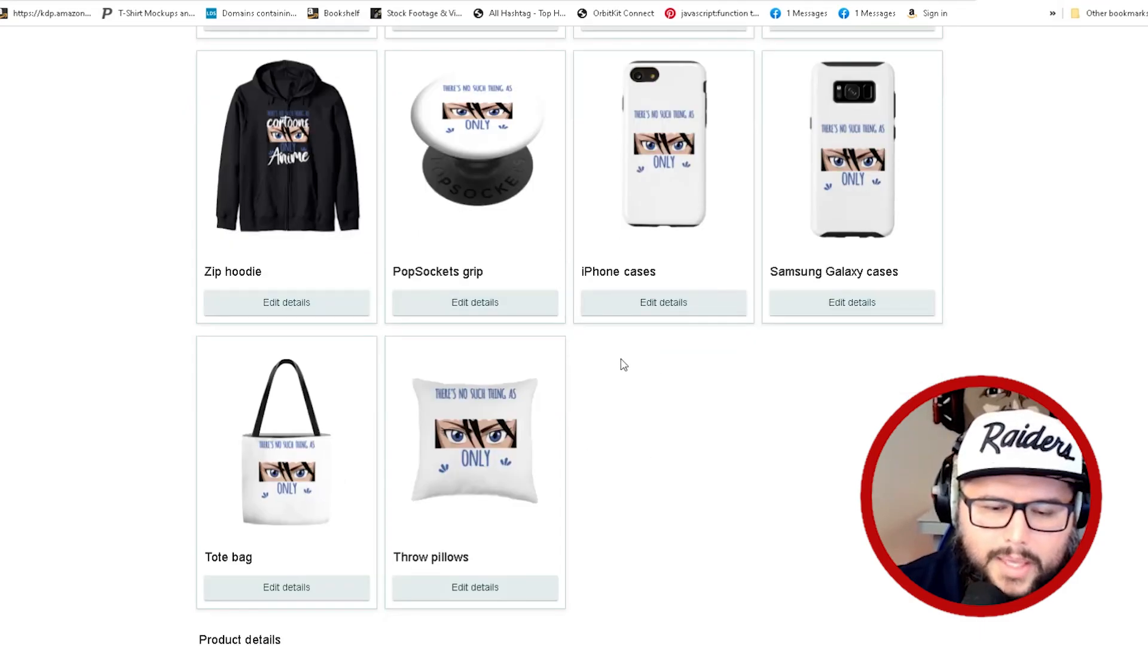
{"action": "left_click", "coordinate": [293, 586]}
{"action": "scroll", "coordinate": [672, 520], "scroll_direction": "down", "scroll_amount": 8}
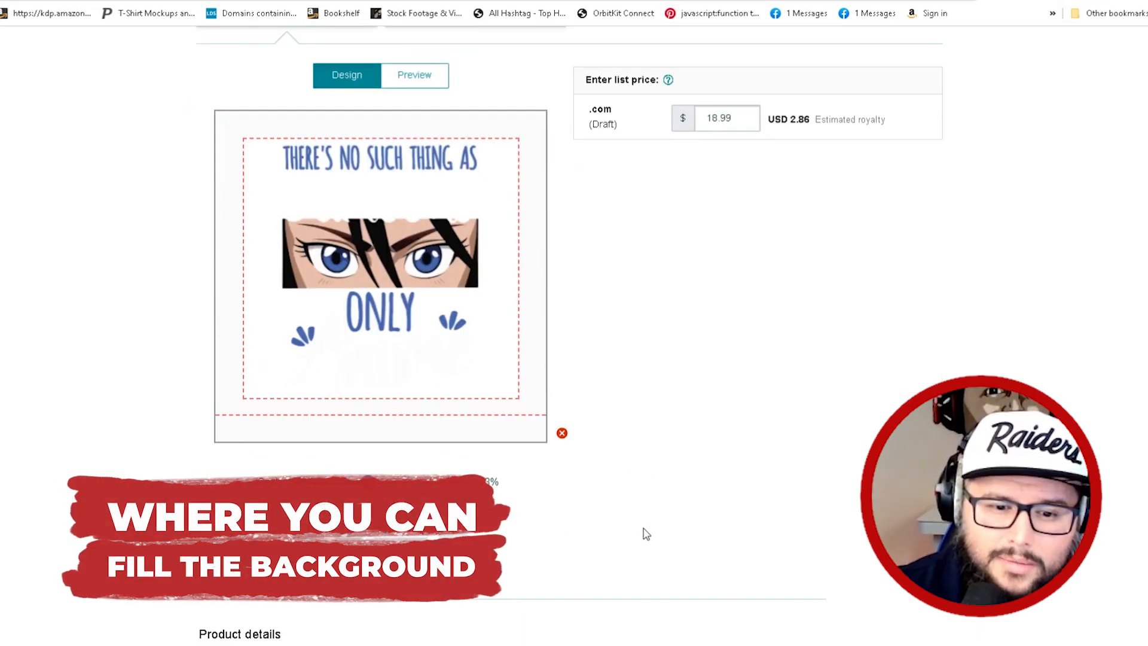
{"action": "left_click", "coordinate": [386, 533]}
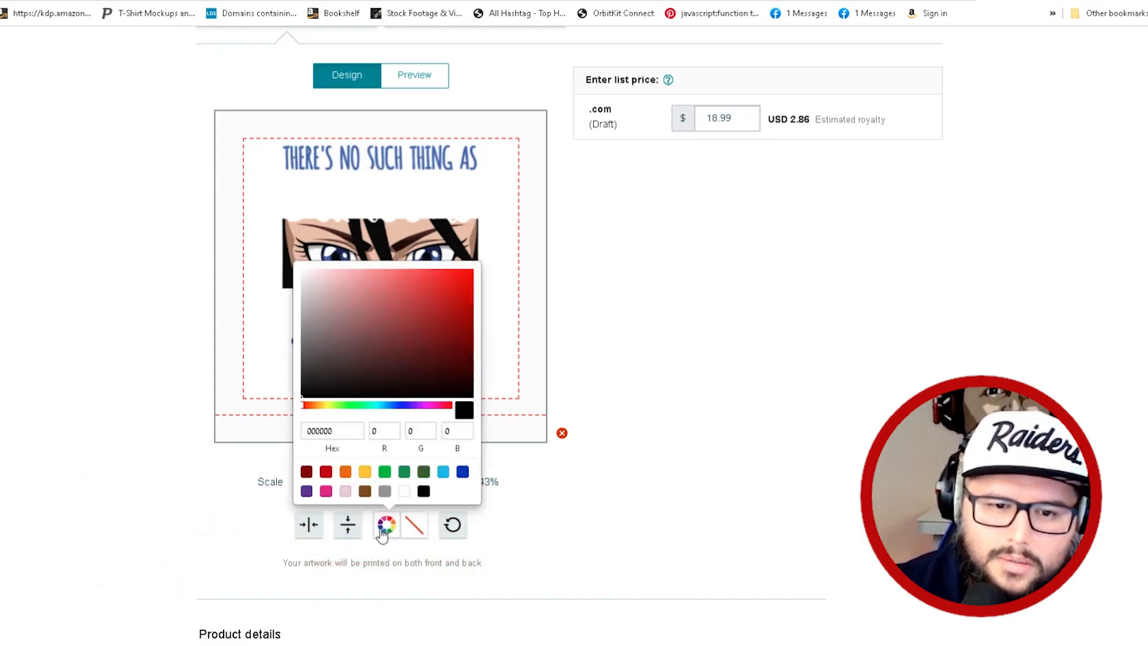
{"action": "left_click_drag", "start_coordinate": [442, 326], "coordinate": [503, 272]}
{"action": "left_click", "coordinate": [587, 254]}
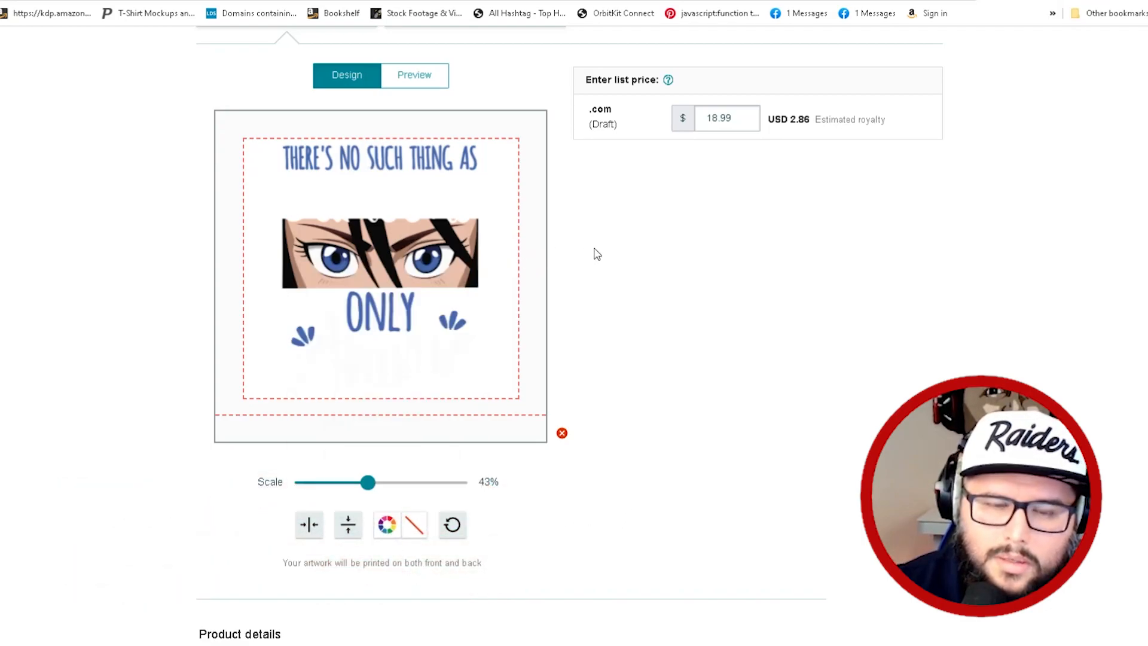
- Fill the tote bag design's background with bright red
{"action": "left_click", "coordinate": [387, 524]}
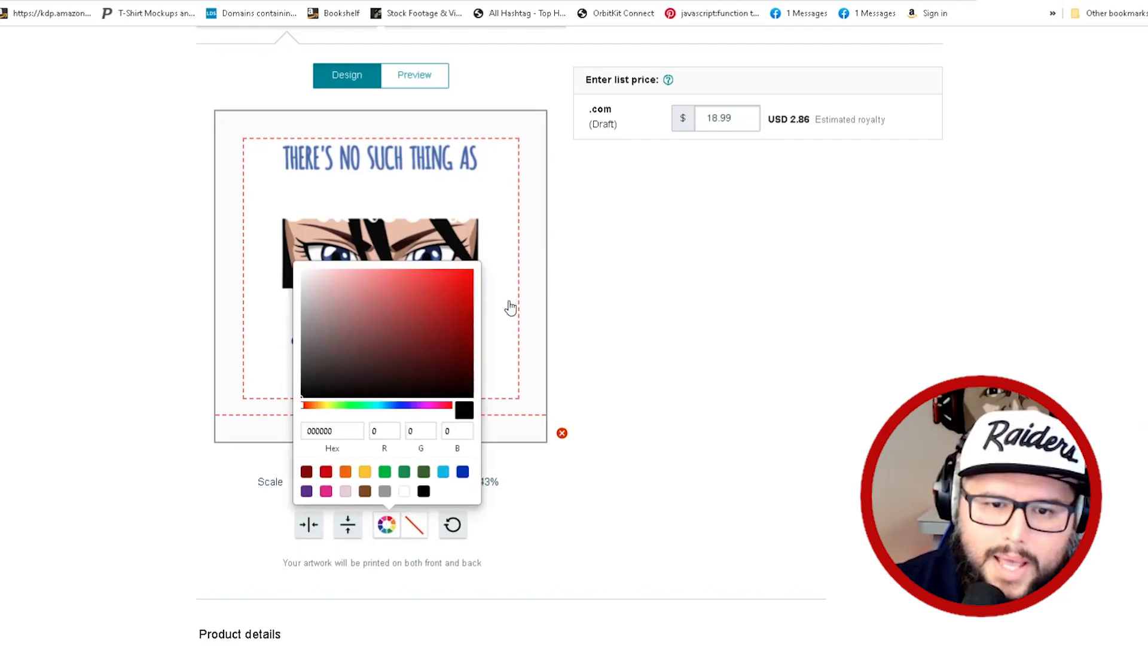
{"action": "left_click", "coordinate": [470, 276]}
{"action": "left_click", "coordinate": [783, 330]}
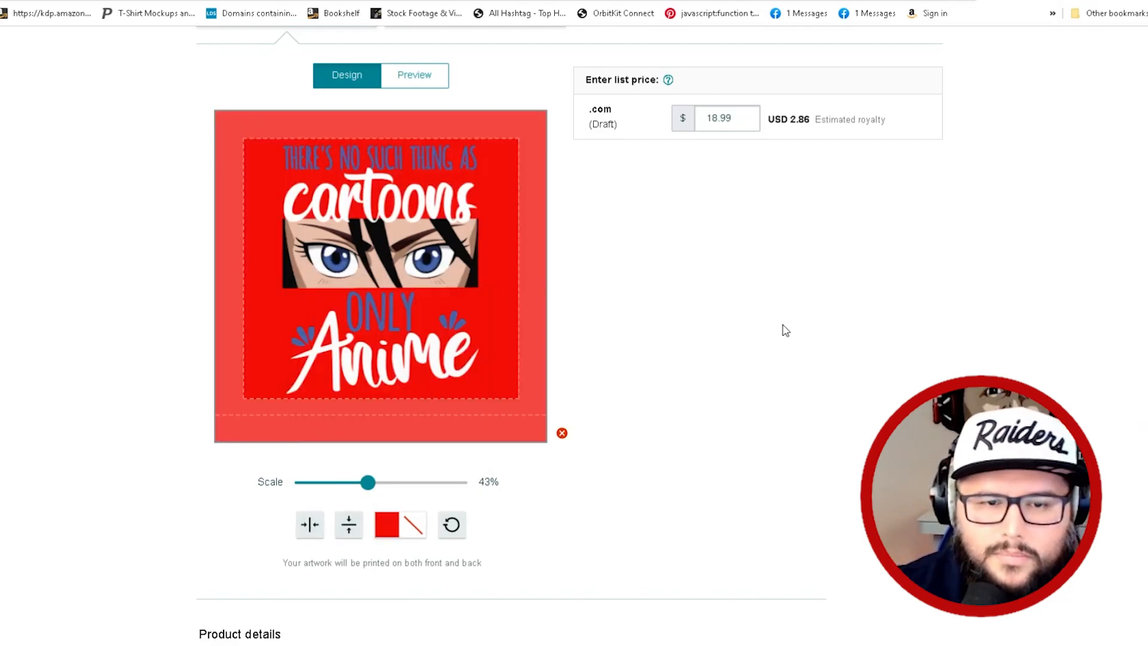
- Shift the artwork slightly on the tote bag, scale it to 42% and center it vertically
{"action": "scroll", "coordinate": [798, 407], "scroll_direction": "up", "scroll_amount": 3}
{"action": "scroll", "coordinate": [822, 434], "scroll_direction": "down", "scroll_amount": 1}
{"action": "left_click_drag", "start_coordinate": [403, 411], "coordinate": [442, 418]}
{"action": "scroll", "coordinate": [491, 420], "scroll_direction": "down", "scroll_amount": 3}
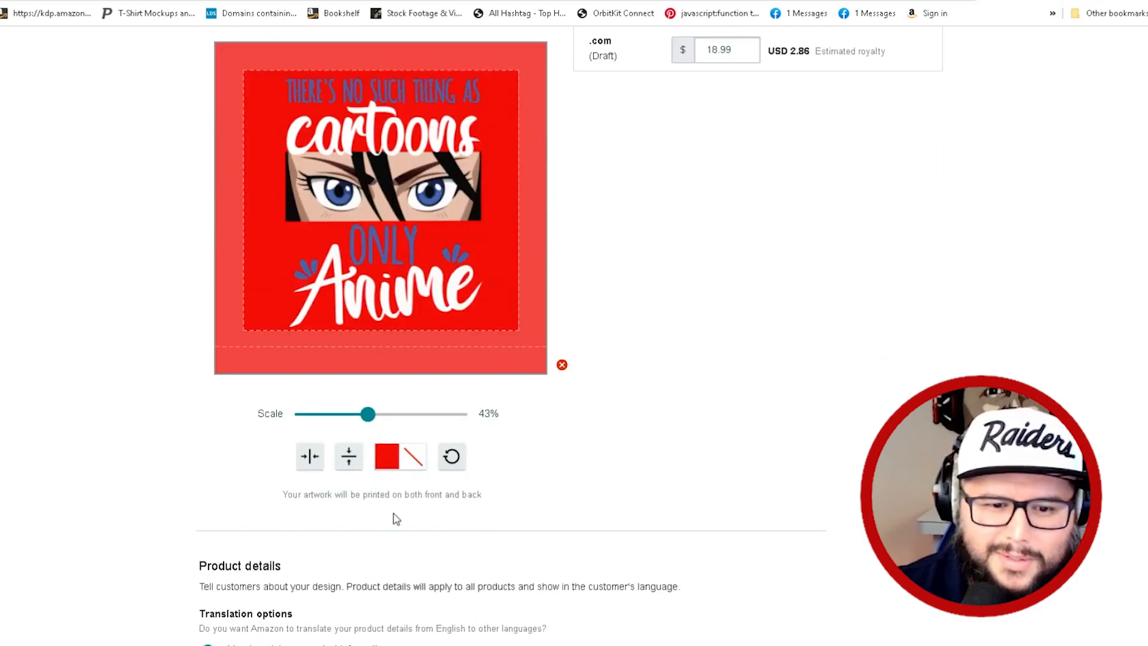
{"action": "left_click", "coordinate": [359, 467]}
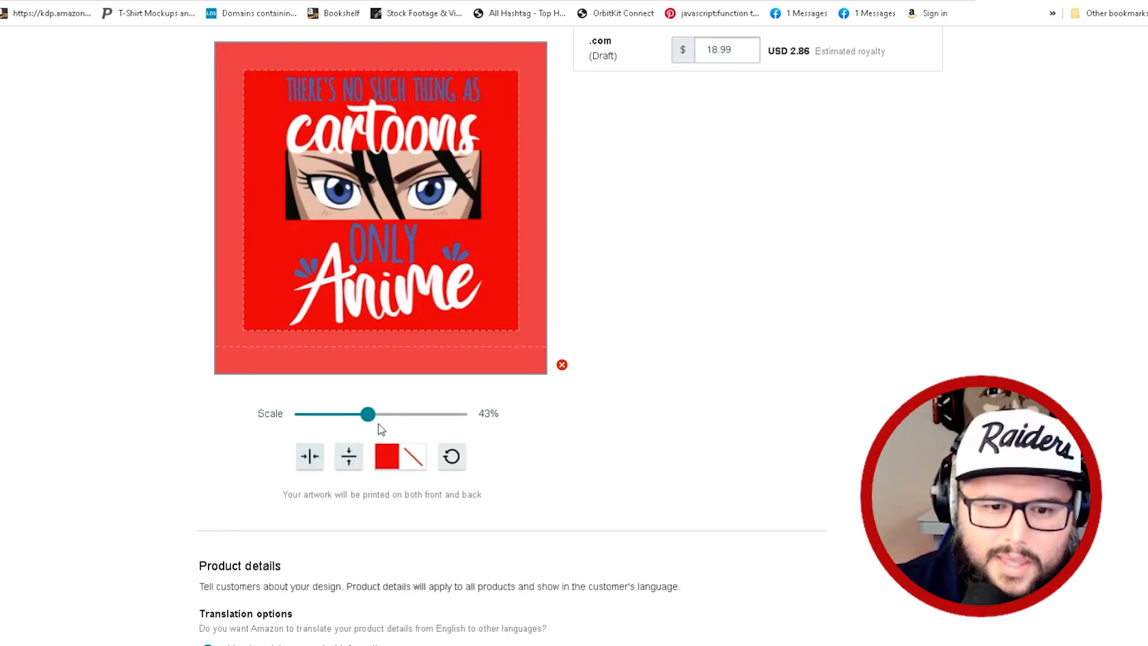
{"action": "left_click_drag", "start_coordinate": [368, 414], "coordinate": [366, 414]}
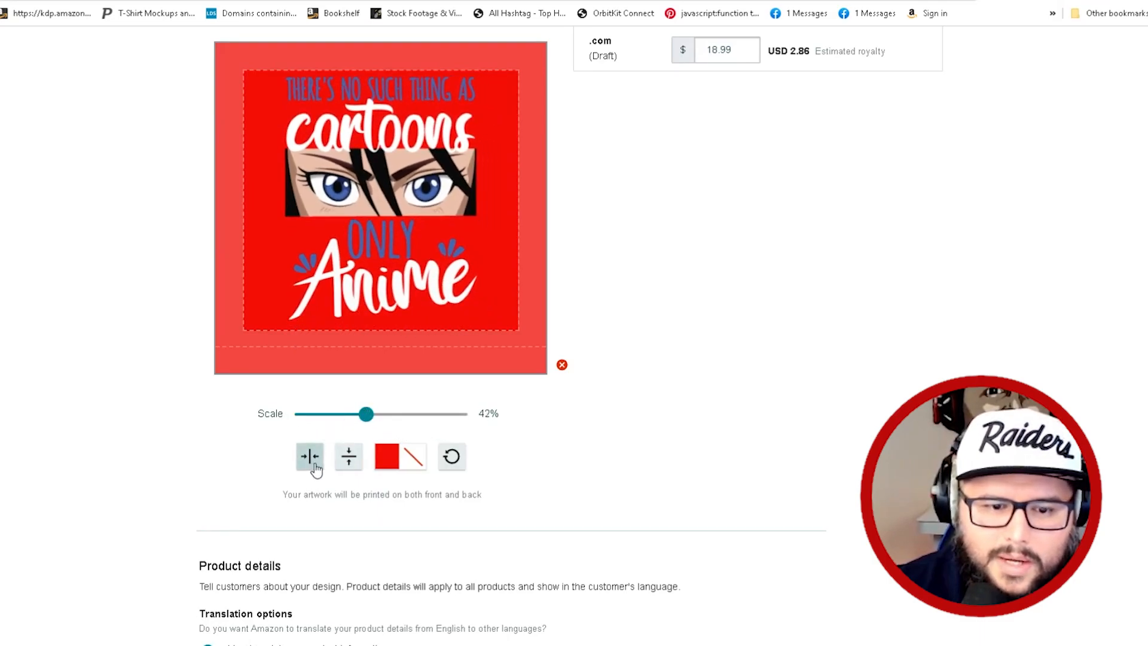
{"action": "left_click", "coordinate": [350, 464]}
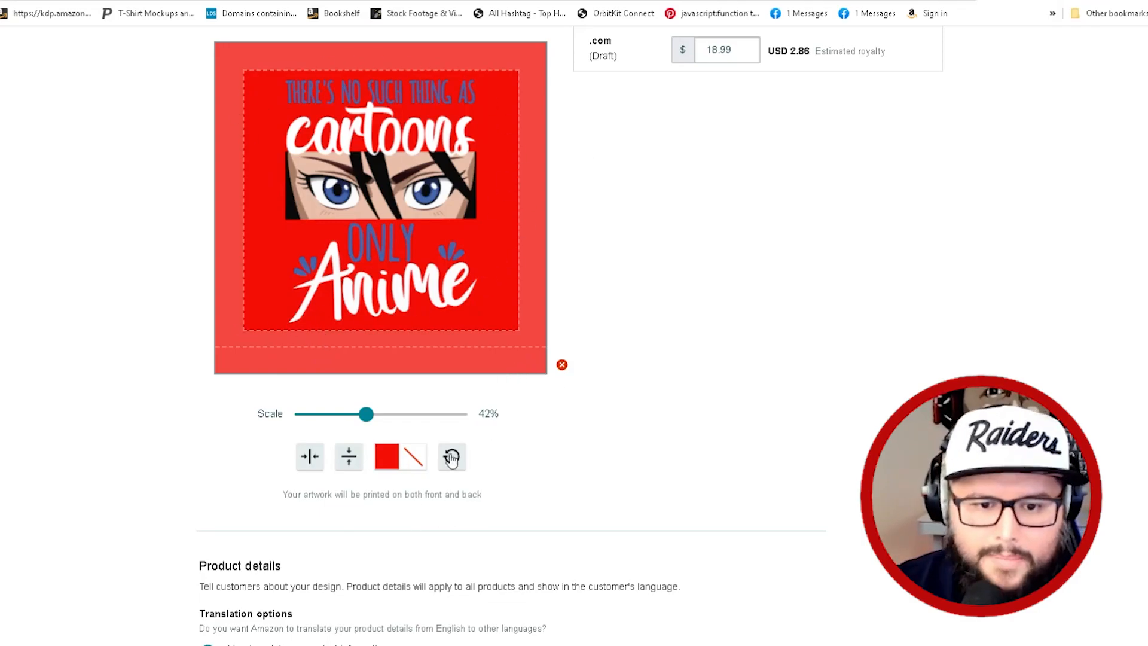
- Reset the tote bag design and fill its background with black
{"action": "scroll", "coordinate": [579, 469], "scroll_direction": "up", "scroll_amount": 1}
{"action": "left_click", "coordinate": [452, 524]}
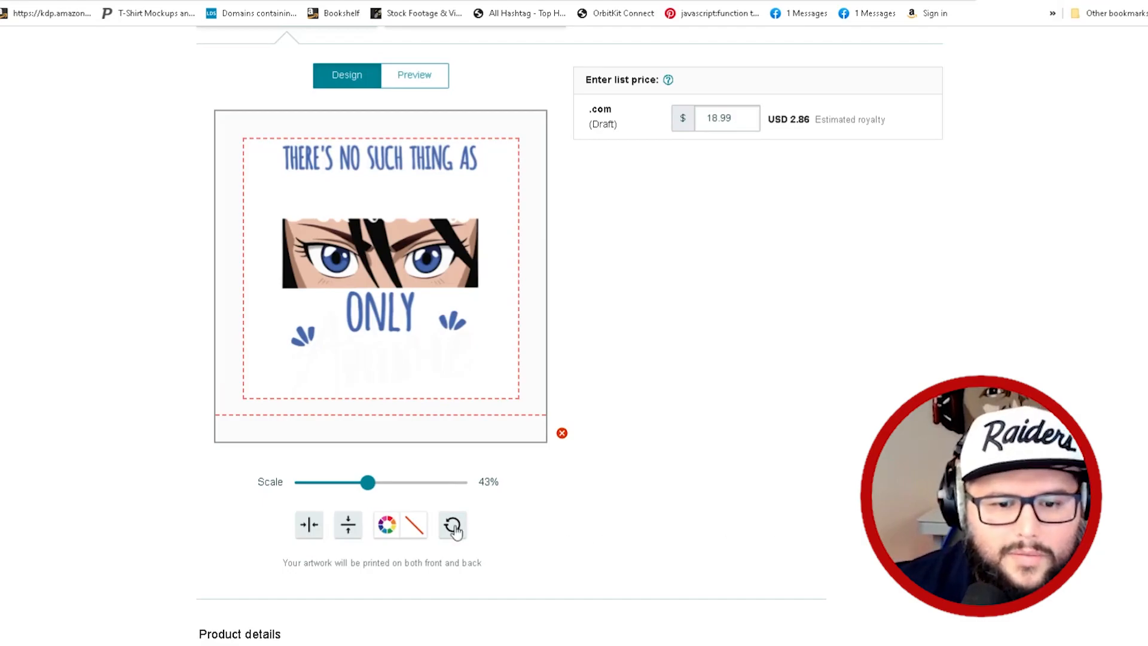
{"action": "left_click", "coordinate": [387, 525]}
{"action": "left_click", "coordinate": [464, 313]}
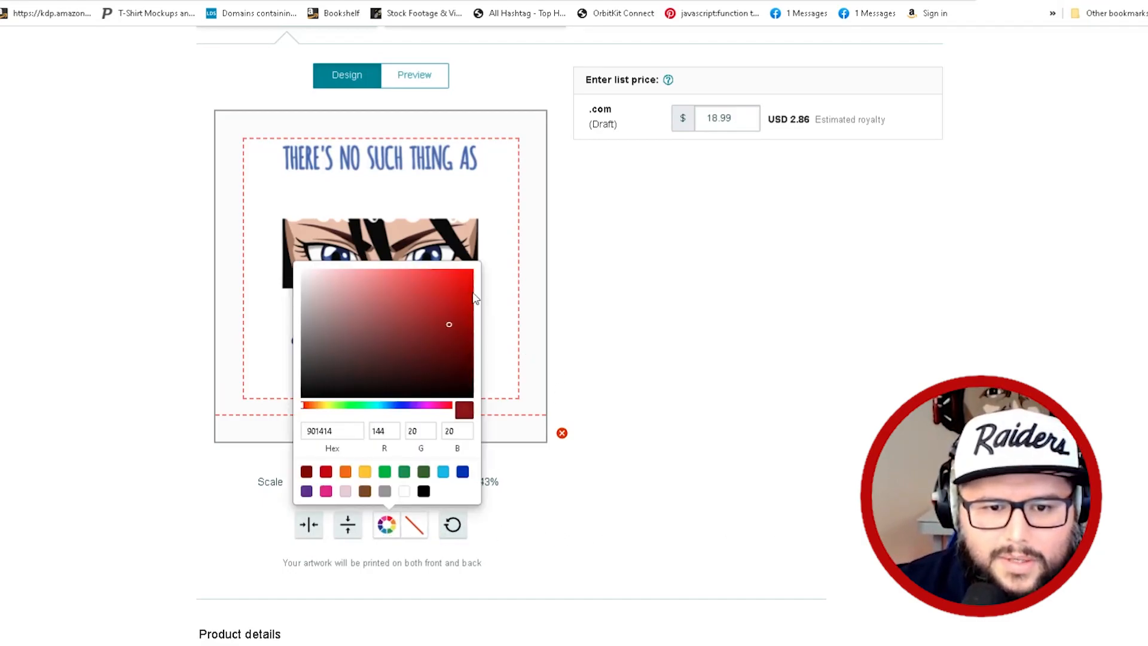
{"action": "left_click", "coordinate": [455, 326]}
{"action": "left_click_drag", "start_coordinate": [455, 331], "coordinate": [333, 413]}
{"action": "left_click", "coordinate": [669, 410]}
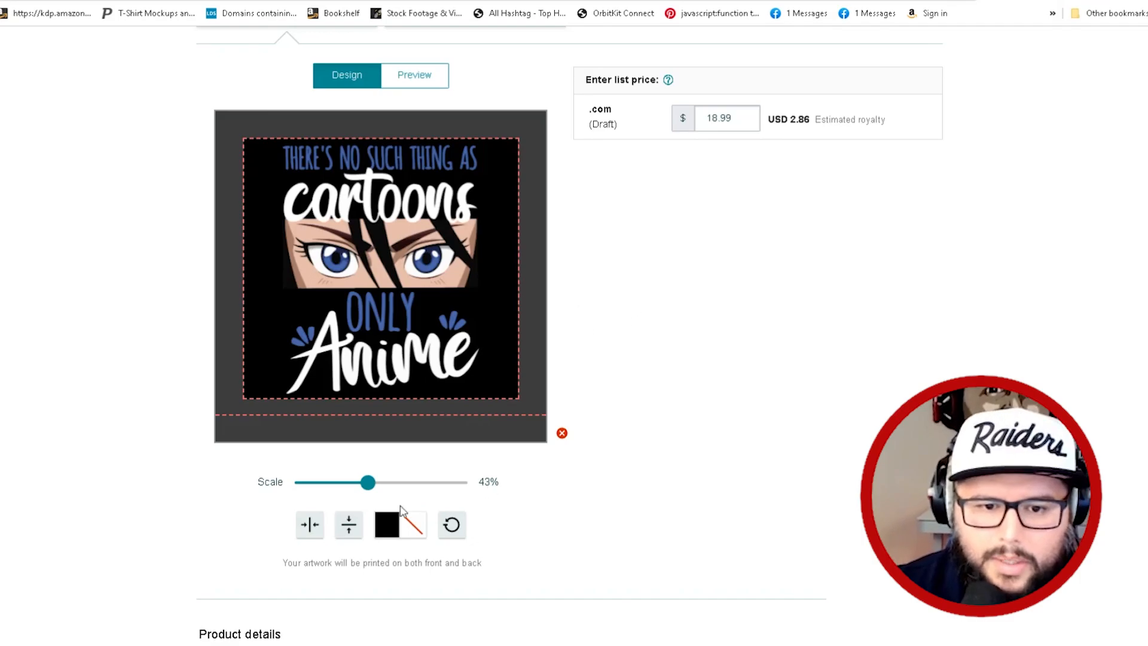
- Preview the artwork with its black background on the tote bag mockup
{"action": "scroll", "coordinate": [531, 487], "scroll_direction": "up", "scroll_amount": 4}
{"action": "left_click", "coordinate": [416, 350]}
{"action": "scroll", "coordinate": [595, 461], "scroll_direction": "down", "scroll_amount": 4}
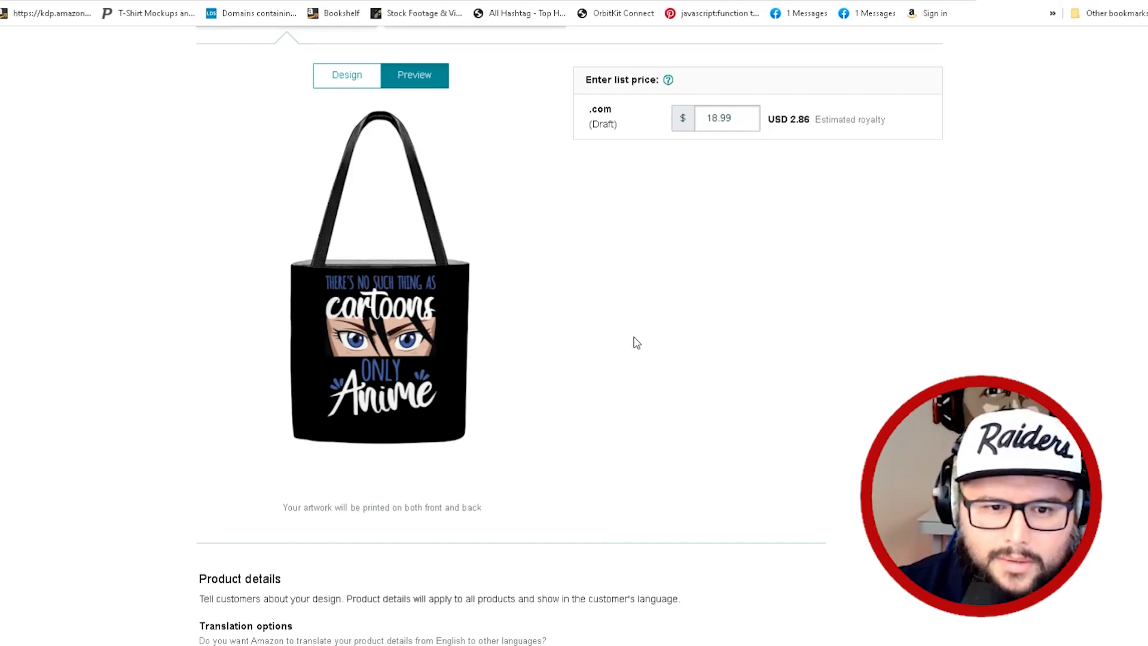
- Fill the throw pillow design's background with bright red (hex F80000) and preview it on the pillow mockup
{"action": "scroll", "coordinate": [490, 335], "scroll_direction": "up", "scroll_amount": 5}
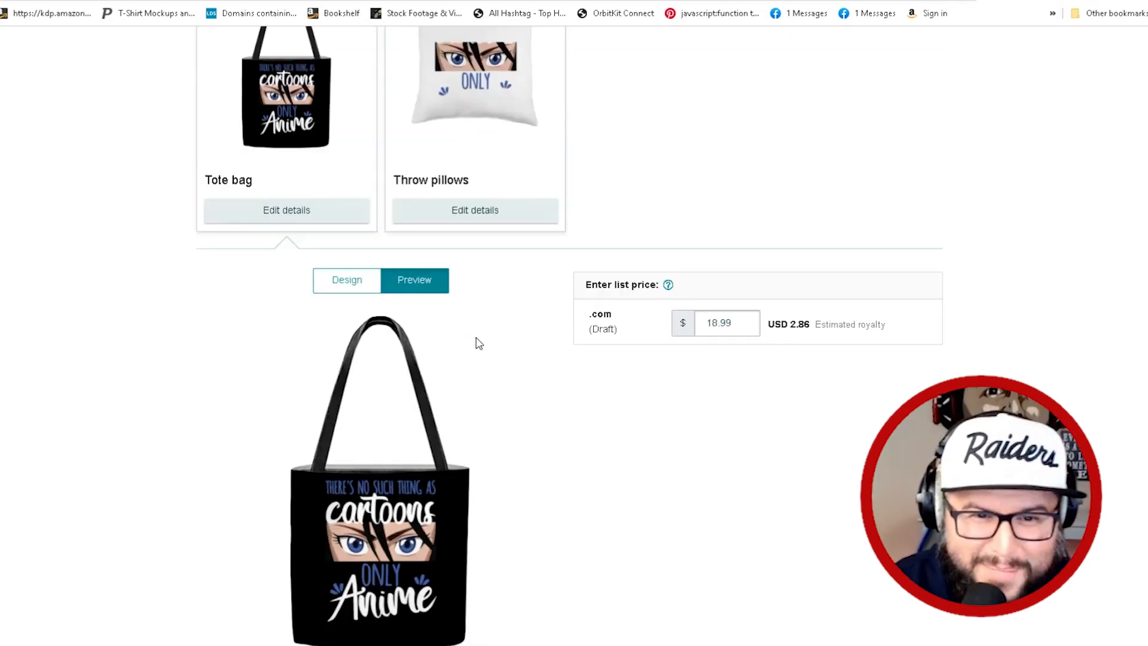
{"action": "left_click", "coordinate": [514, 346]}
{"action": "scroll", "coordinate": [598, 442], "scroll_direction": "down", "scroll_amount": 5}
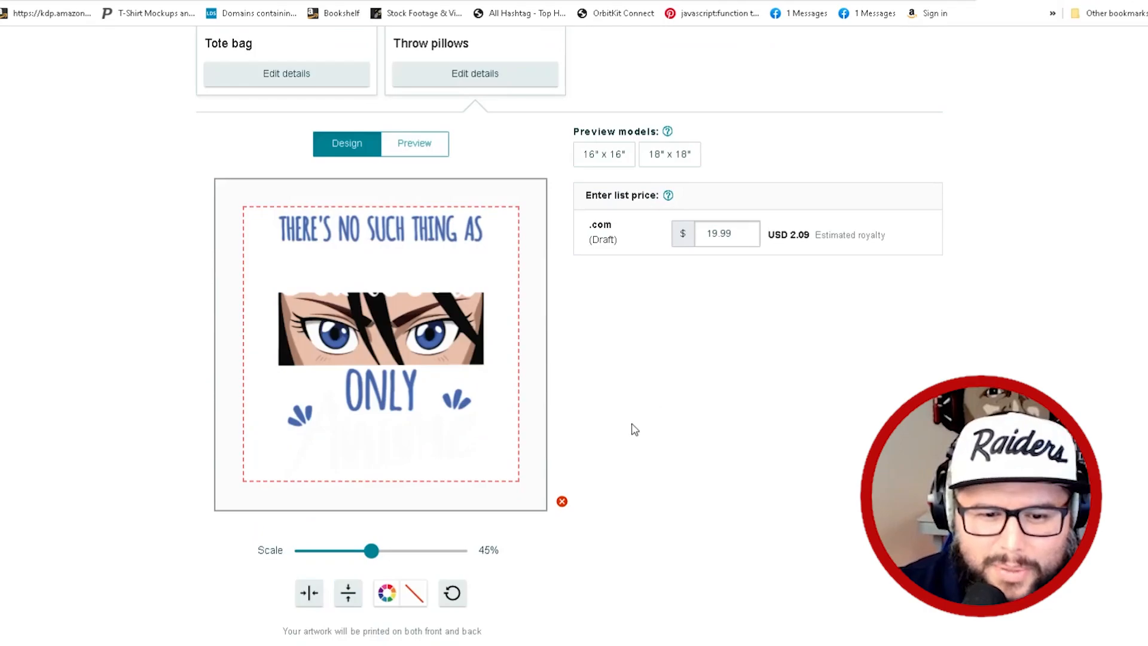
{"action": "left_click", "coordinate": [387, 592]}
{"action": "left_click", "coordinate": [535, 373]}
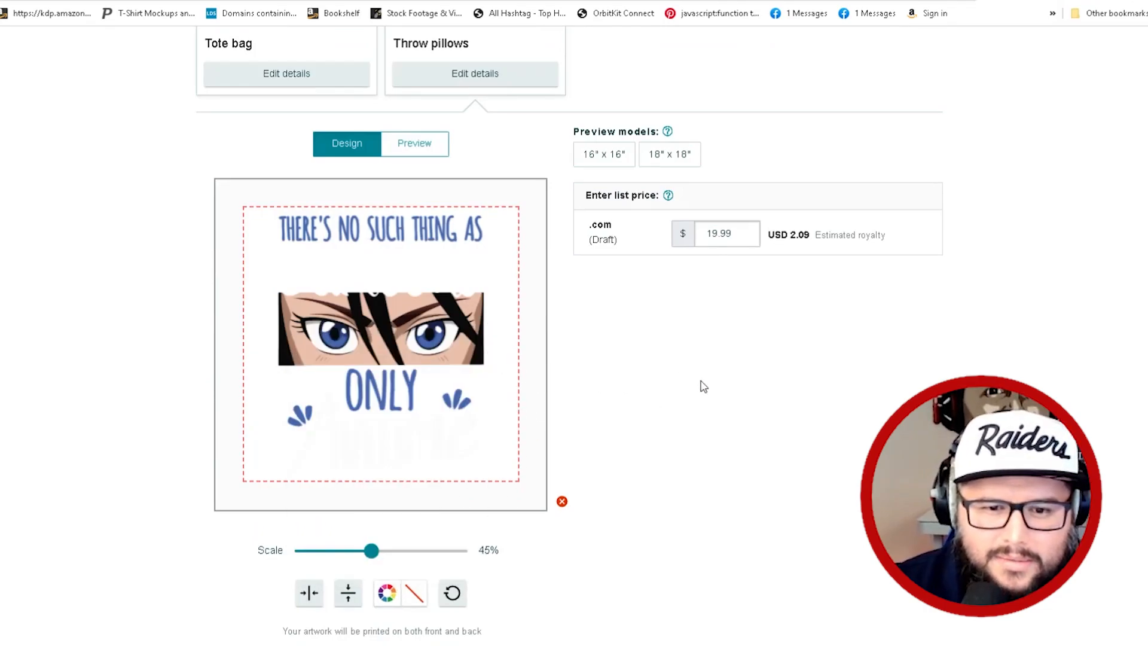
{"action": "left_click", "coordinate": [388, 589]}
{"action": "left_click_drag", "start_coordinate": [464, 374], "coordinate": [478, 342]}
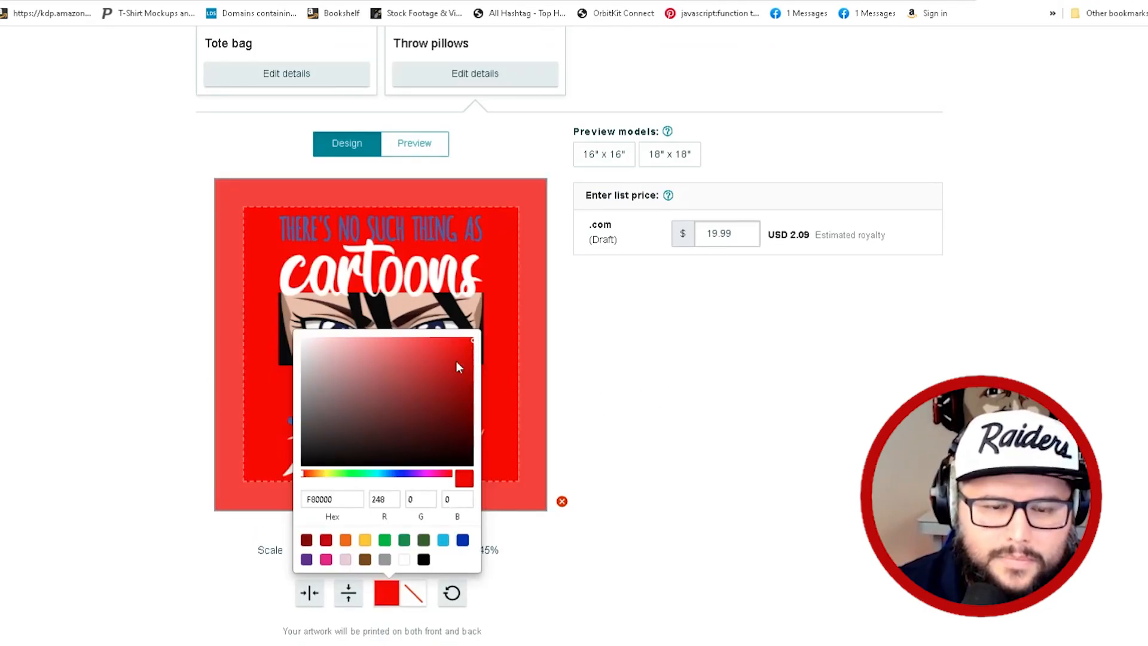
{"action": "left_click", "coordinate": [719, 392]}
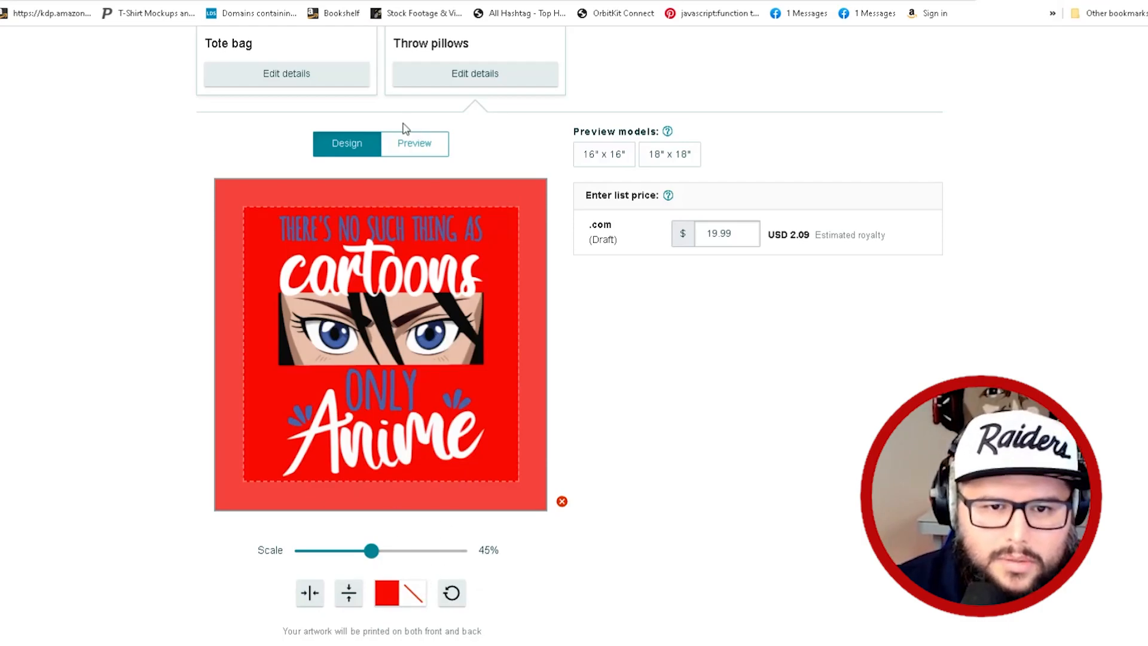
{"action": "left_click", "coordinate": [411, 142]}
- Fill the iPhone case design's background with bright red and preview it on the case mockup
{"action": "scroll", "coordinate": [709, 478], "scroll_direction": "up", "scroll_amount": 2}
{"action": "scroll", "coordinate": [709, 478], "scroll_direction": "up", "scroll_amount": 6}
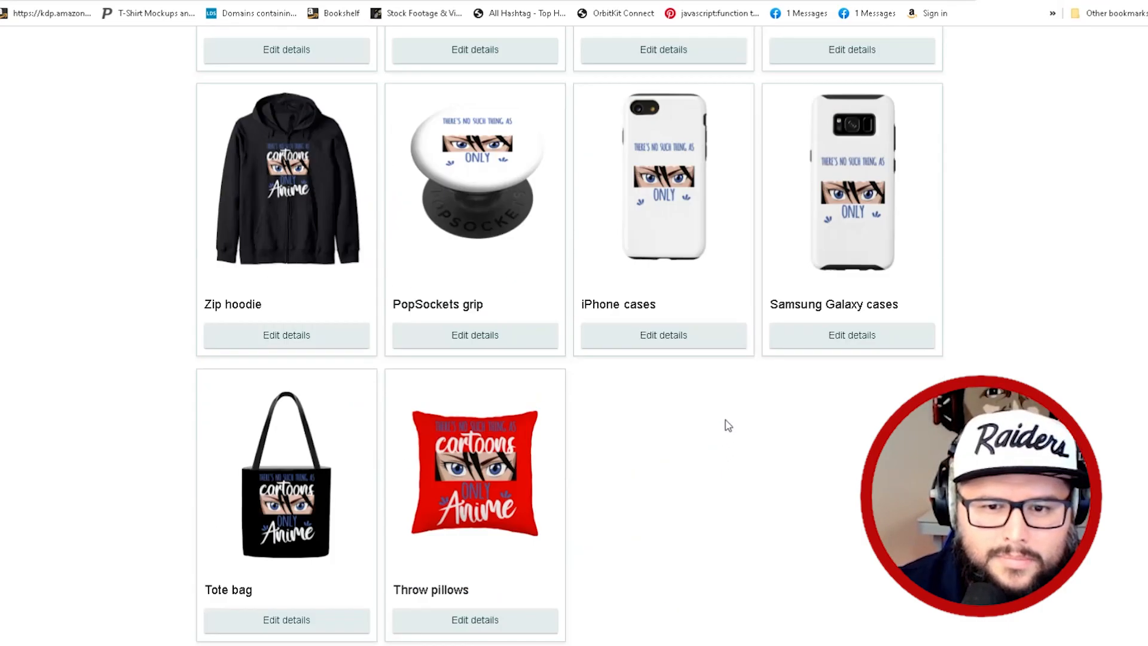
{"action": "left_click", "coordinate": [682, 348]}
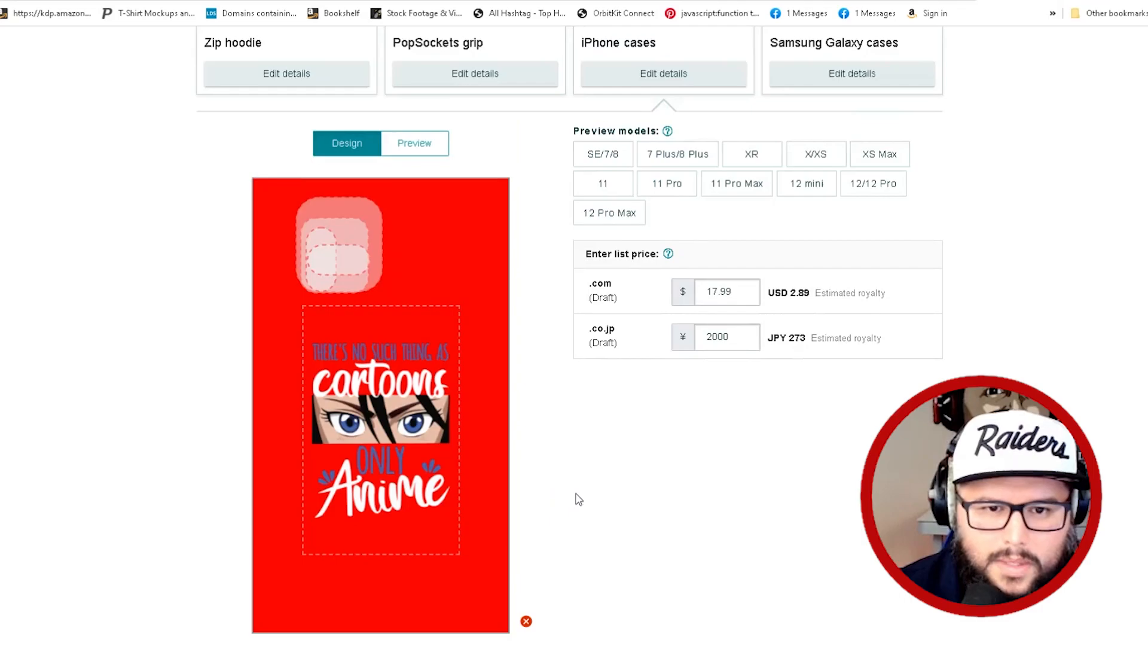
{"action": "scroll", "coordinate": [448, 325], "scroll_direction": "up", "scroll_amount": 2}
{"action": "left_click", "coordinate": [426, 274]}
{"action": "scroll", "coordinate": [707, 477], "scroll_direction": "down", "scroll_amount": 1}
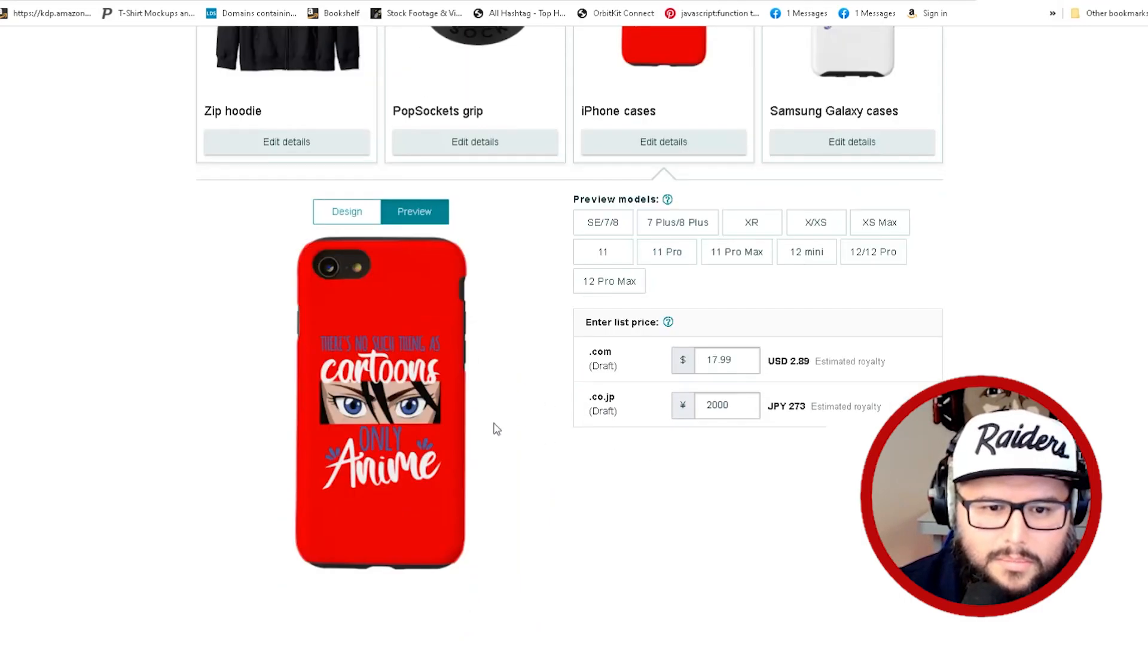
- Fill the PopSockets grip design's background with bright red and preview it on the grip mockup
{"action": "scroll", "coordinate": [958, 343], "scroll_direction": "up", "scroll_amount": 4}
{"action": "left_click", "coordinate": [461, 414]}
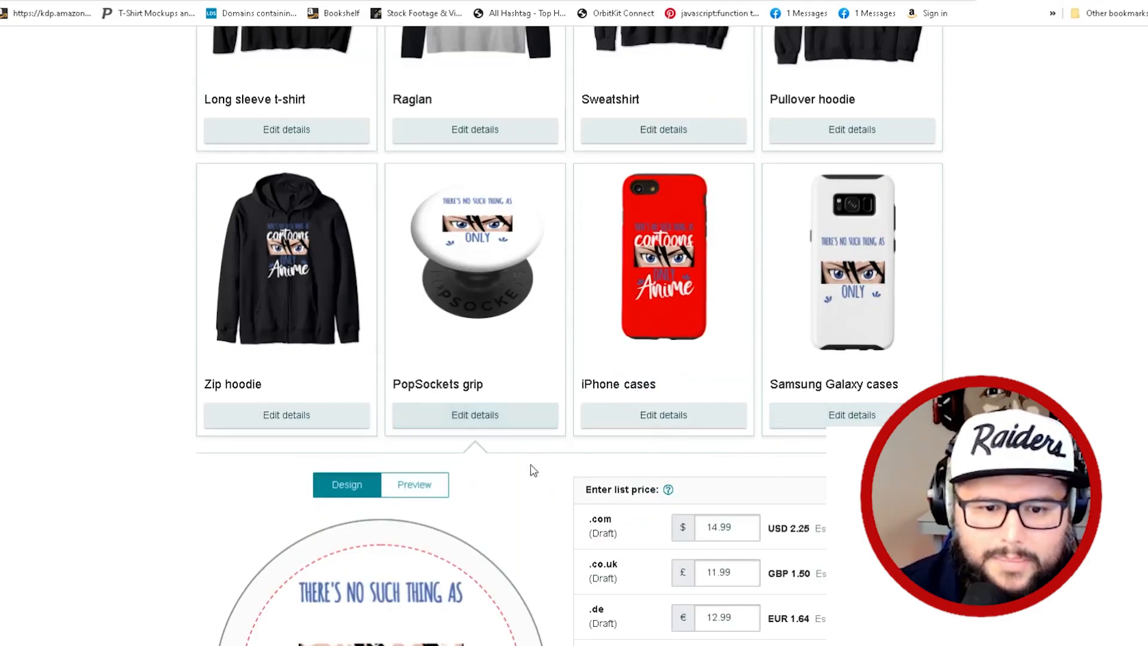
{"action": "scroll", "coordinate": [533, 397], "scroll_direction": "down", "scroll_amount": 6}
{"action": "scroll", "coordinate": [514, 426], "scroll_direction": "down", "scroll_amount": 2}
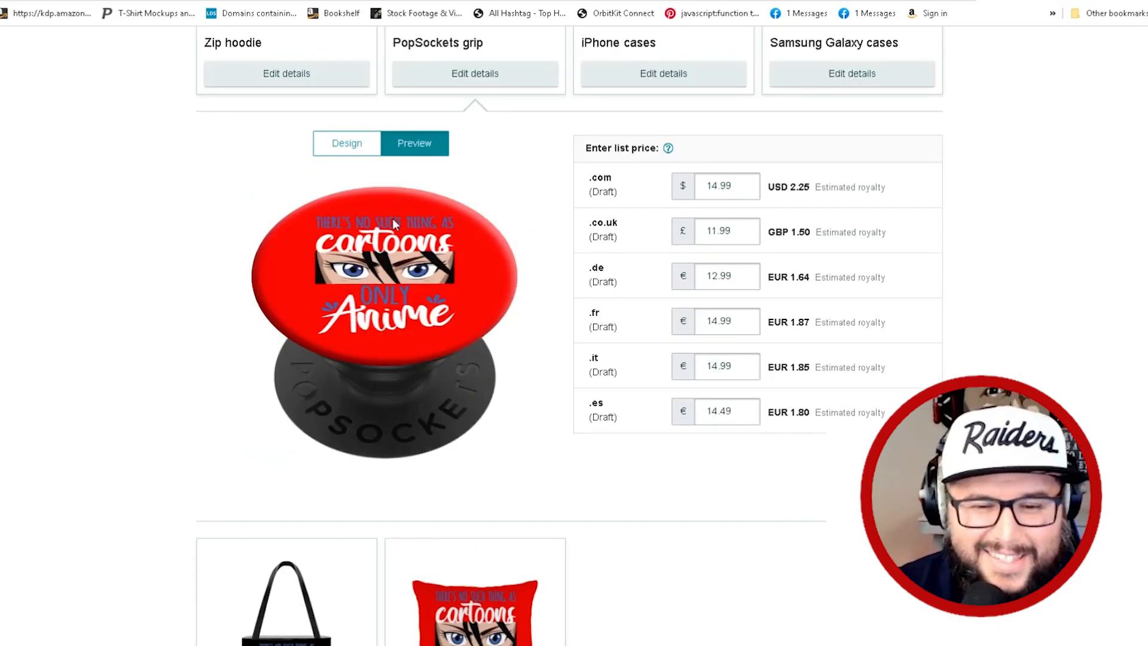
- Examine the artwork across all product thumbnails, the PopSockets grip preview and the product details form
{"action": "scroll", "coordinate": [800, 438], "scroll_direction": "up", "scroll_amount": 2}
{"action": "scroll", "coordinate": [569, 335], "scroll_direction": "up", "scroll_amount": 2}
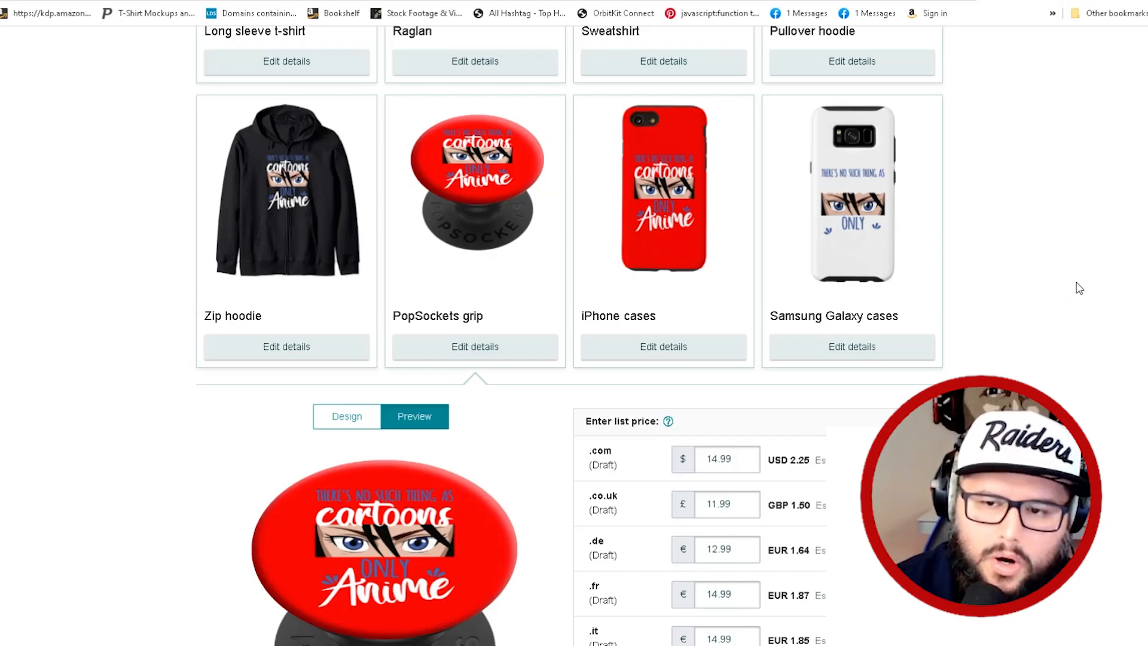
{"action": "scroll", "coordinate": [570, 335], "scroll_direction": "up", "scroll_amount": 1}
{"action": "scroll", "coordinate": [574, 334], "scroll_direction": "up", "scroll_amount": 2}
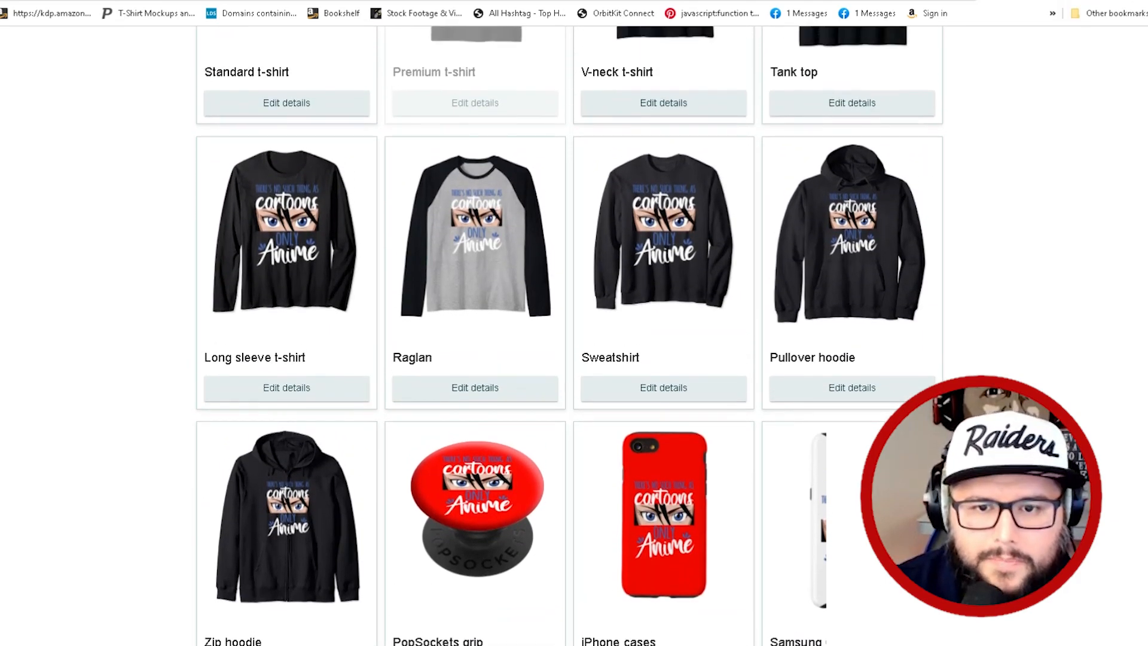
{"action": "scroll", "coordinate": [574, 335], "scroll_direction": "up", "scroll_amount": 1}
{"action": "scroll", "coordinate": [574, 335], "scroll_direction": "up", "scroll_amount": 4}
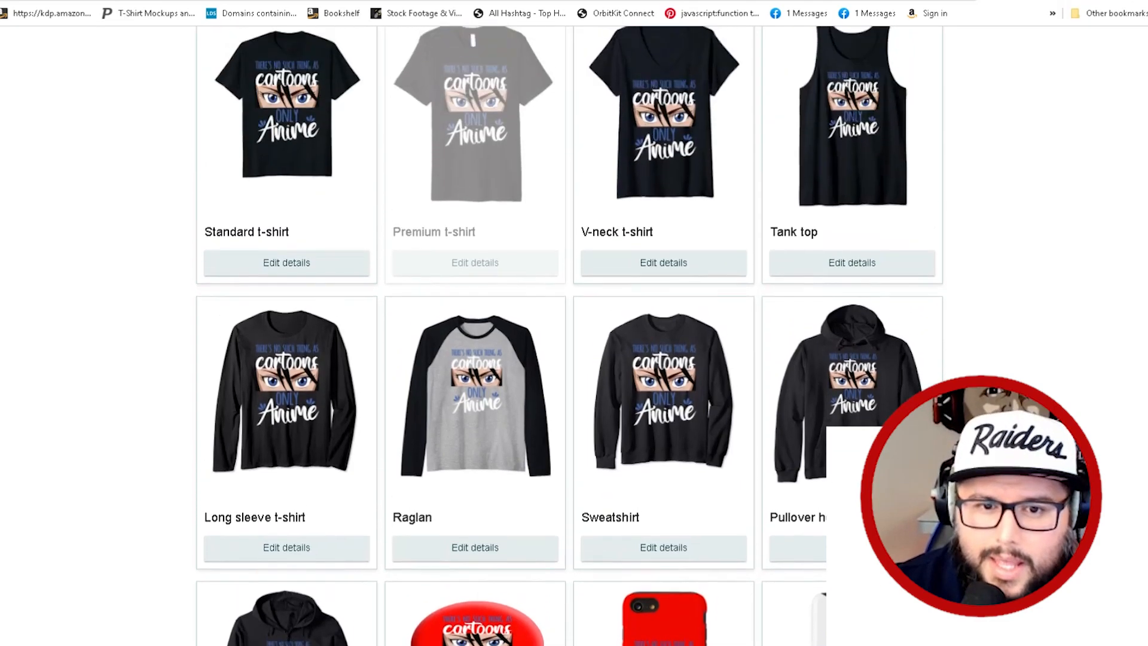
{"action": "scroll", "coordinate": [575, 335], "scroll_direction": "up", "scroll_amount": 1}
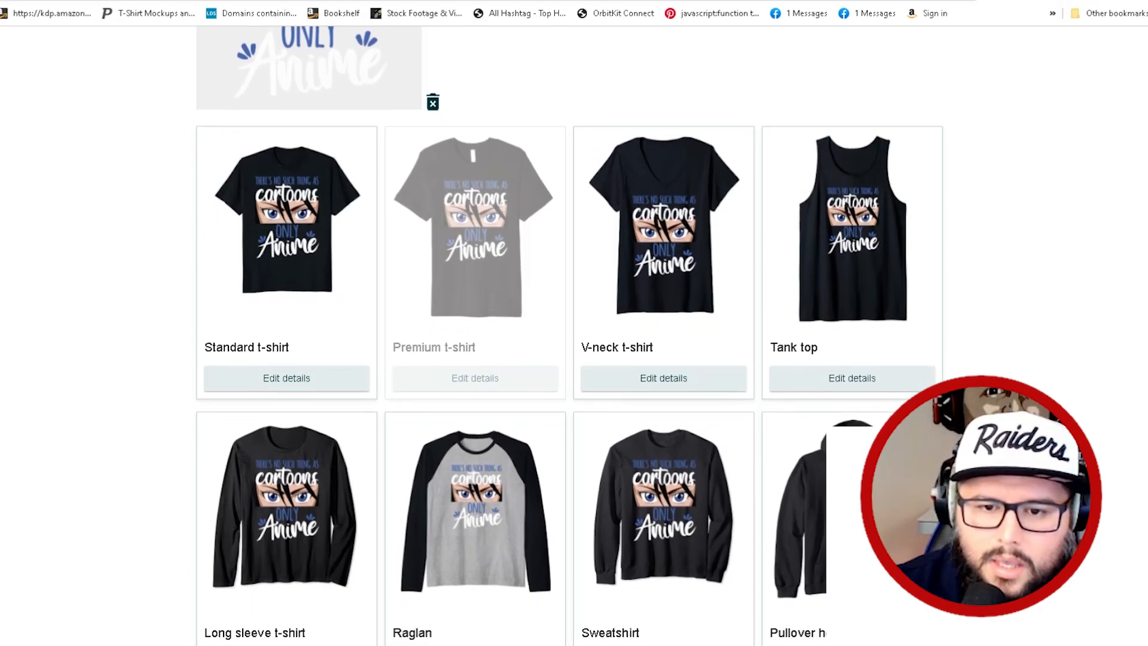
{"action": "scroll", "coordinate": [574, 335], "scroll_direction": "down", "scroll_amount": 5}
{"action": "scroll", "coordinate": [574, 335], "scroll_direction": "down", "scroll_amount": 2}
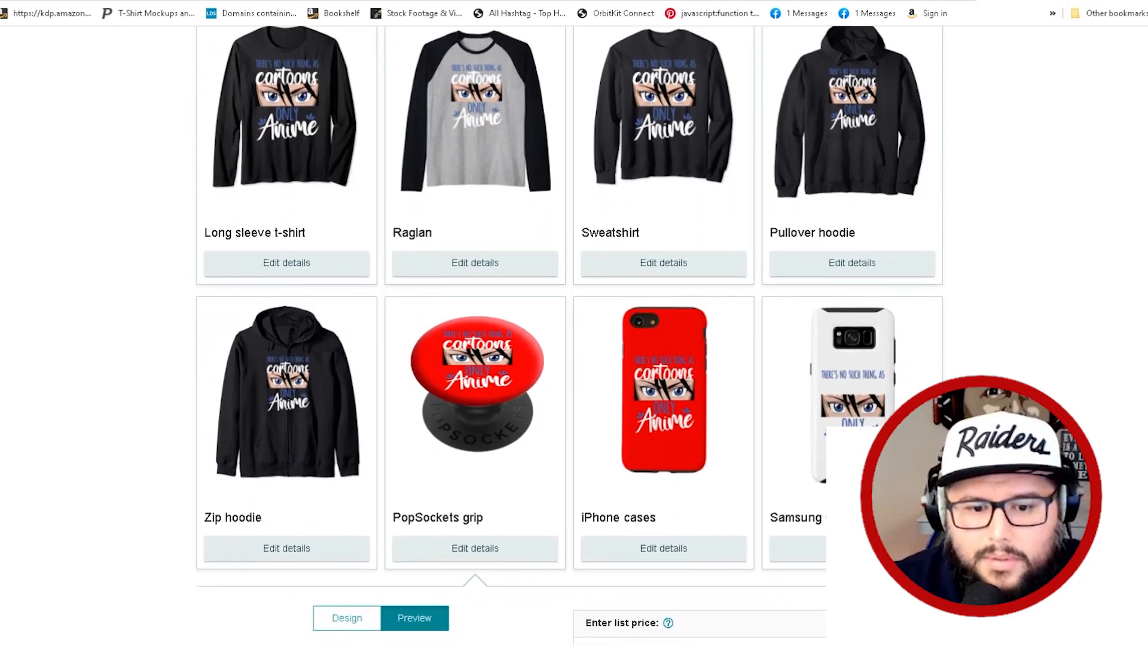
{"action": "scroll", "coordinate": [574, 335], "scroll_direction": "down", "scroll_amount": 1}
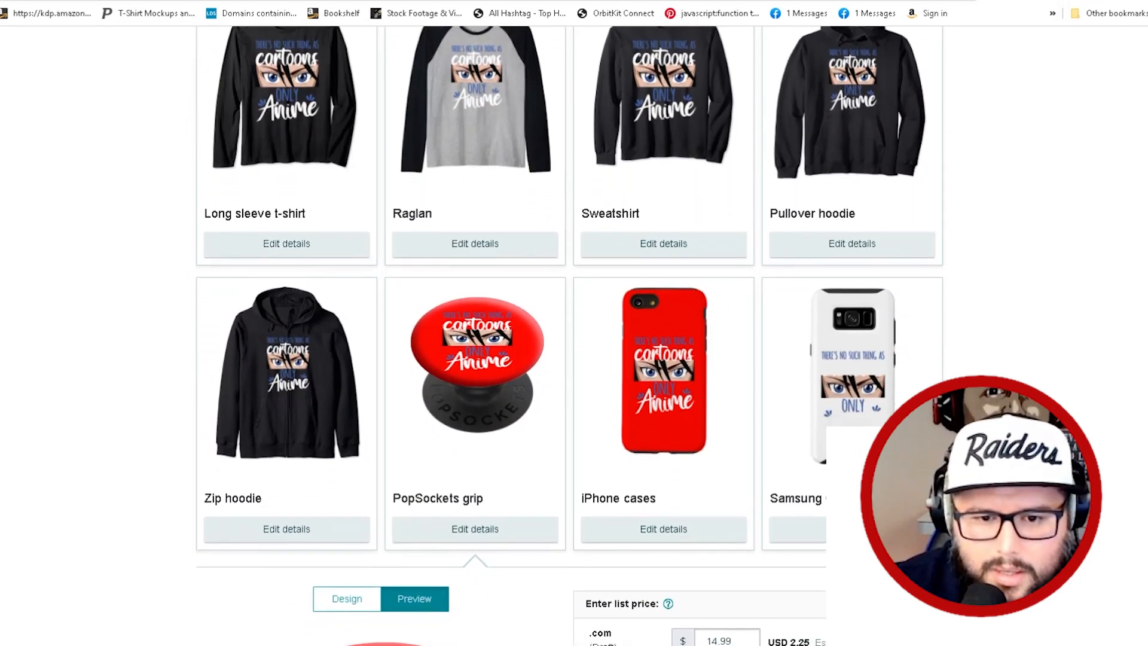
{"action": "scroll", "coordinate": [574, 335], "scroll_direction": "down", "scroll_amount": 1}
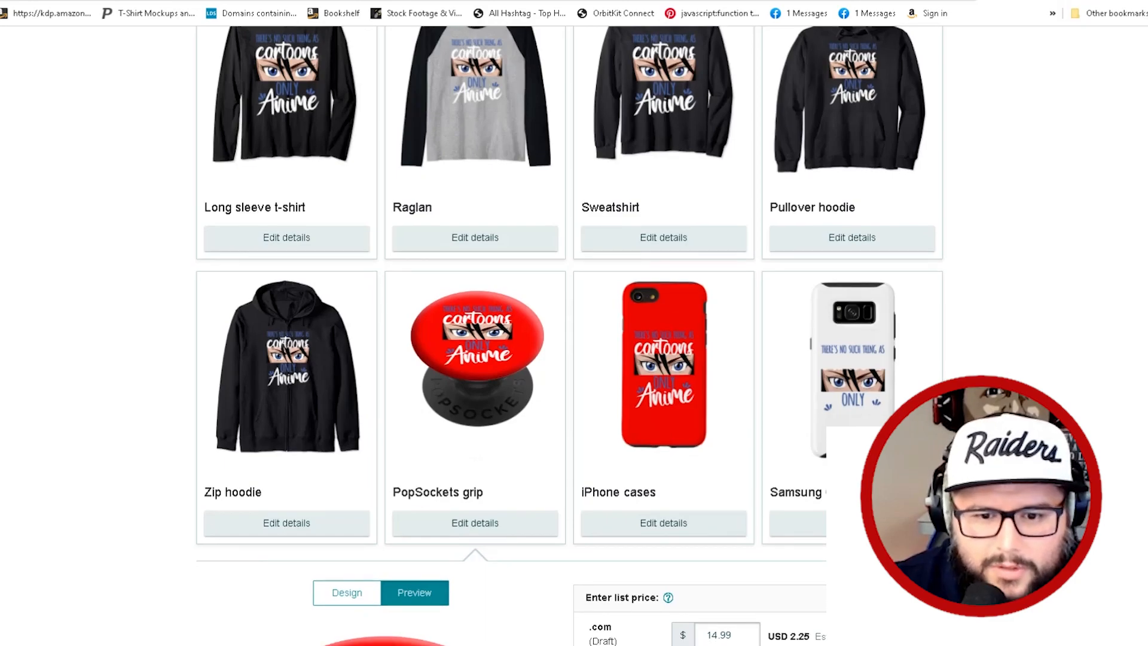
{"action": "scroll", "coordinate": [574, 335], "scroll_direction": "down", "scroll_amount": 2}
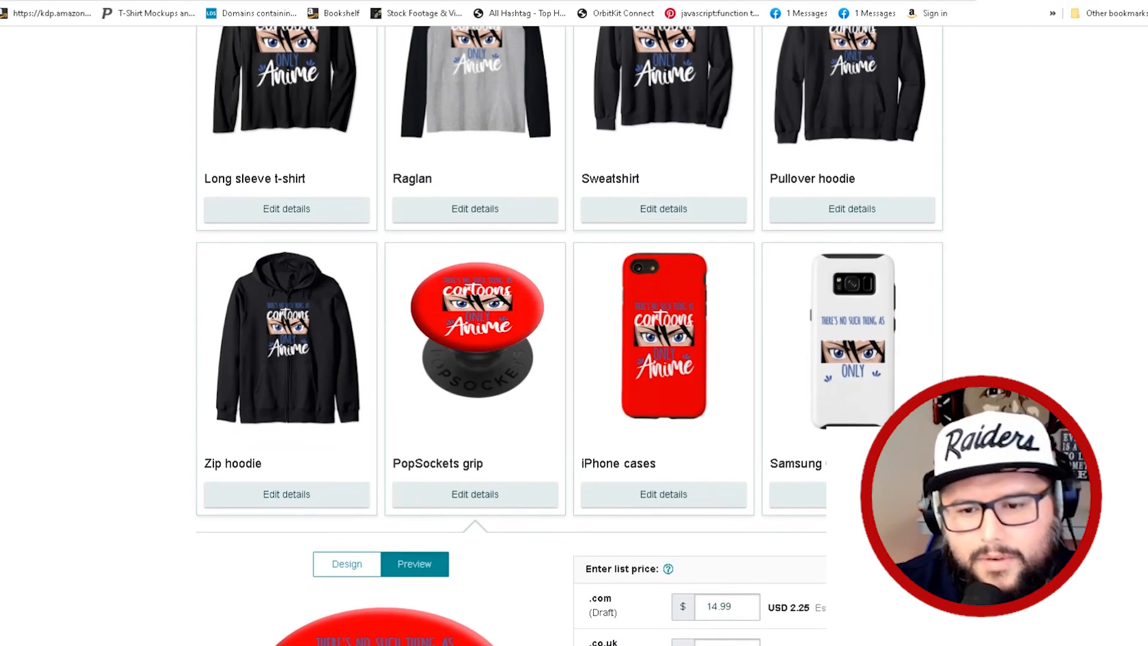
{"action": "scroll", "coordinate": [575, 335], "scroll_direction": "down", "scroll_amount": 1}
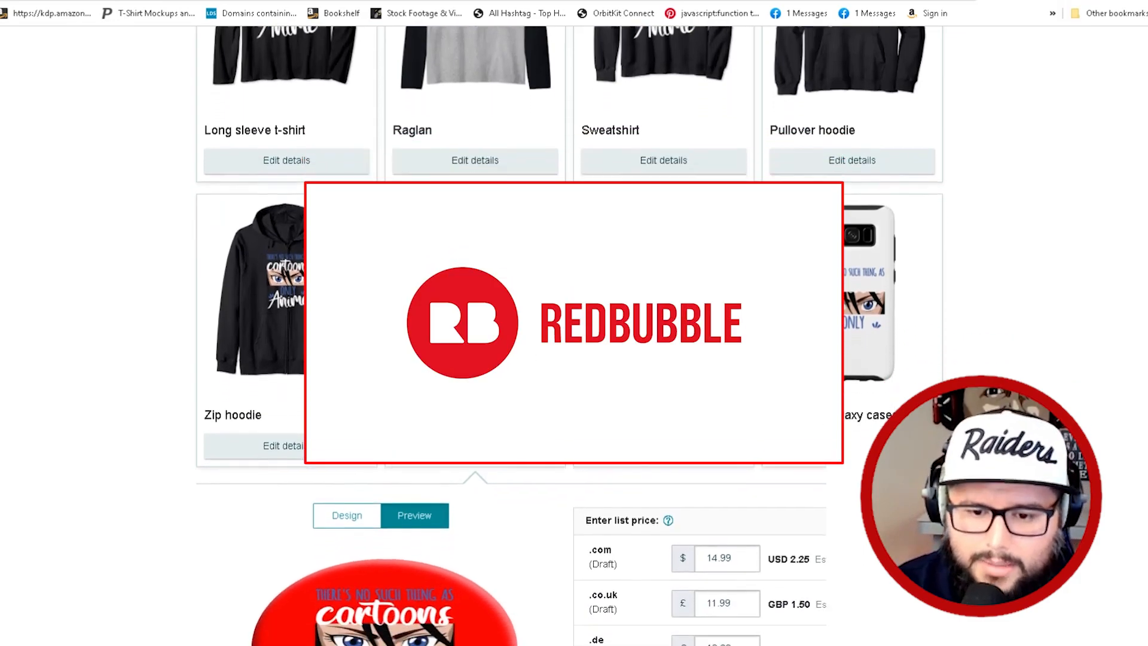
{"action": "scroll", "coordinate": [574, 335], "scroll_direction": "down", "scroll_amount": 3}
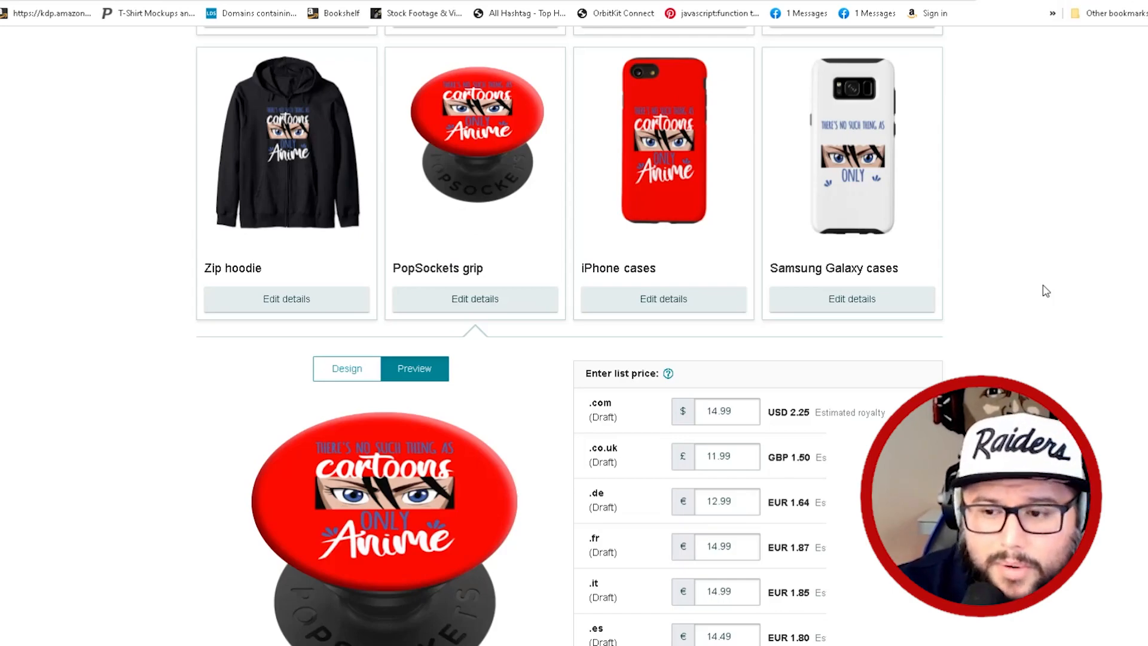
{"action": "scroll", "coordinate": [569, 335], "scroll_direction": "up", "scroll_amount": 1}
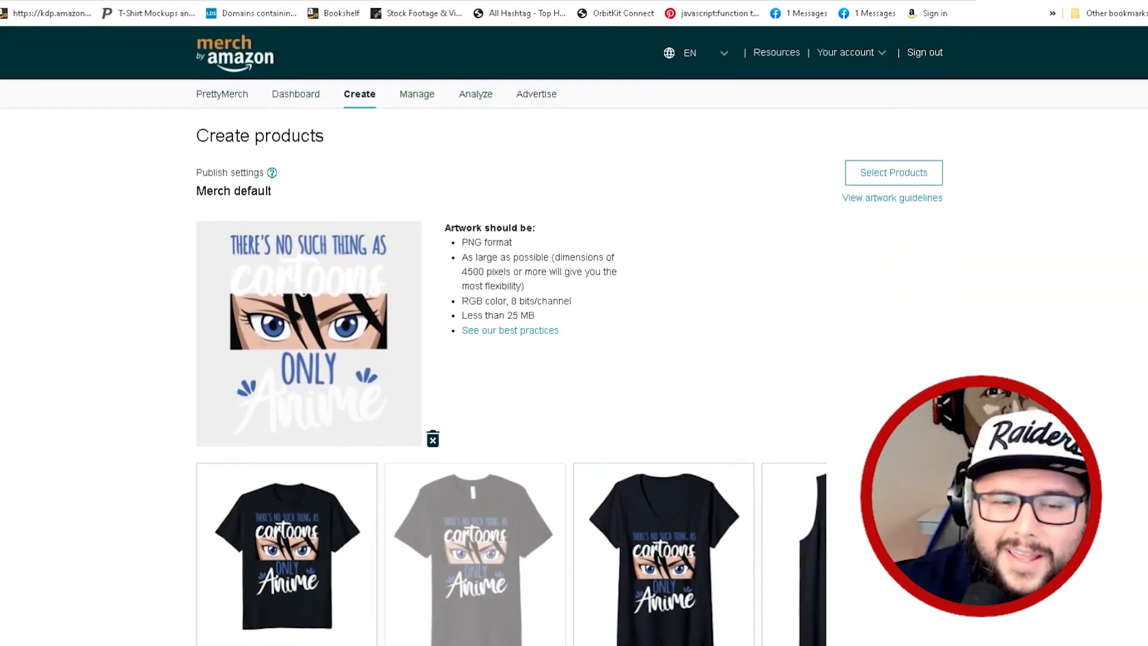
{"action": "scroll", "coordinate": [568, 335], "scroll_direction": "down", "scroll_amount": 8}
{"action": "scroll", "coordinate": [568, 335], "scroll_direction": "down", "scroll_amount": 8}
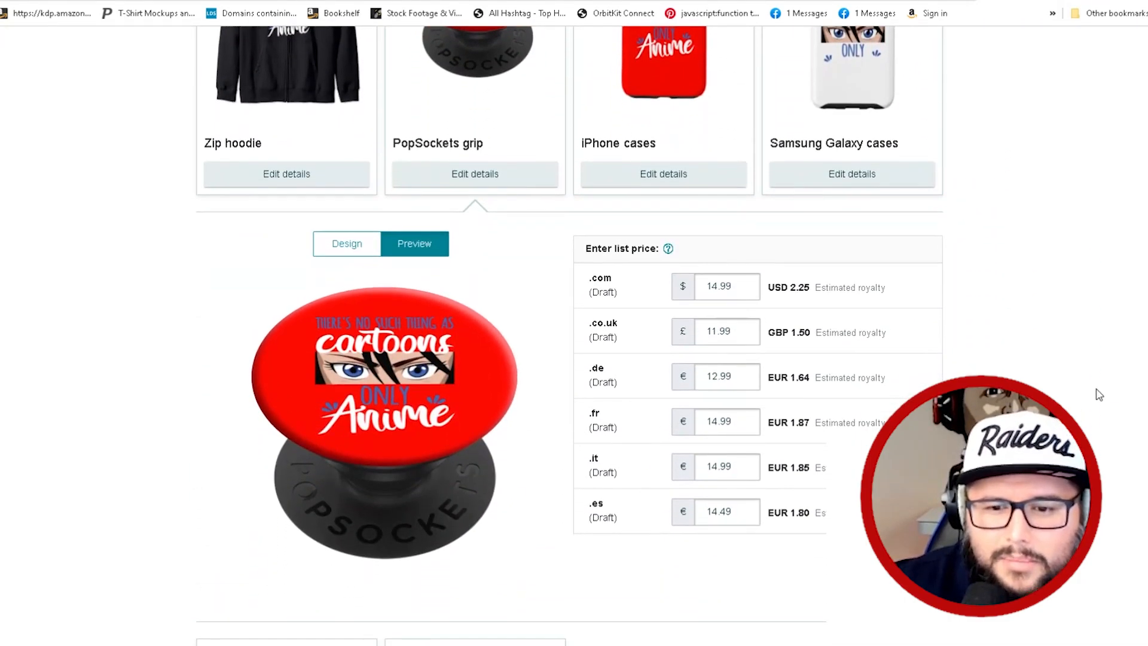
{"action": "scroll", "coordinate": [1095, 387], "scroll_direction": "down", "scroll_amount": 9}
{"action": "scroll", "coordinate": [1090, 379], "scroll_direction": "down", "scroll_amount": 2}
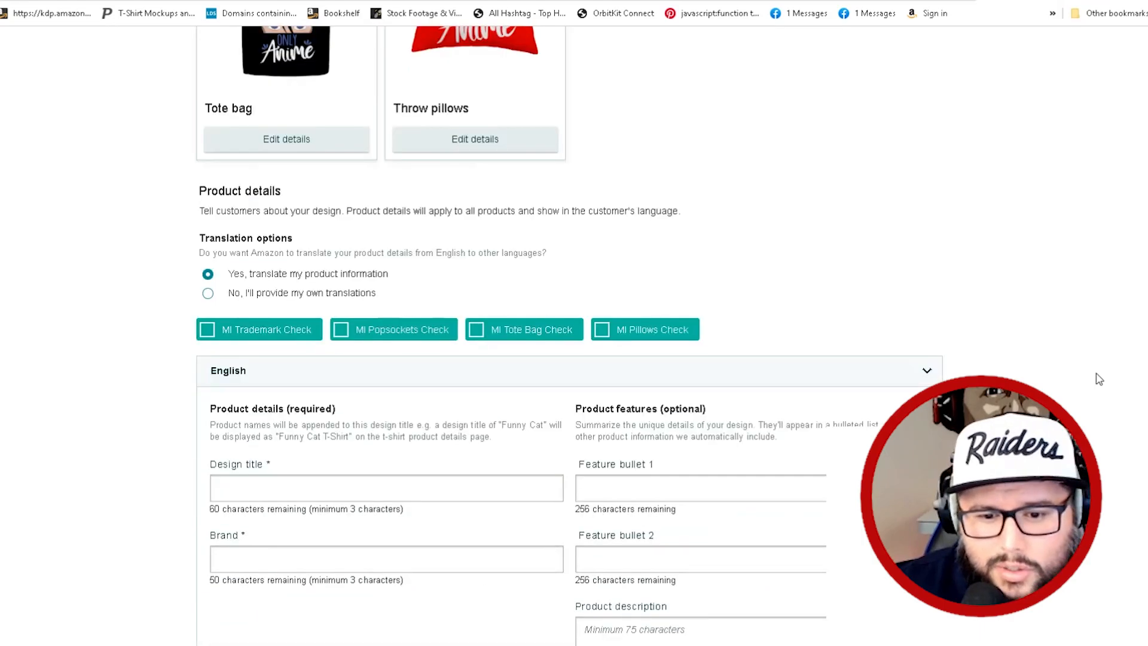
{"action": "scroll", "coordinate": [1117, 379], "scroll_direction": "down", "scroll_amount": 4}
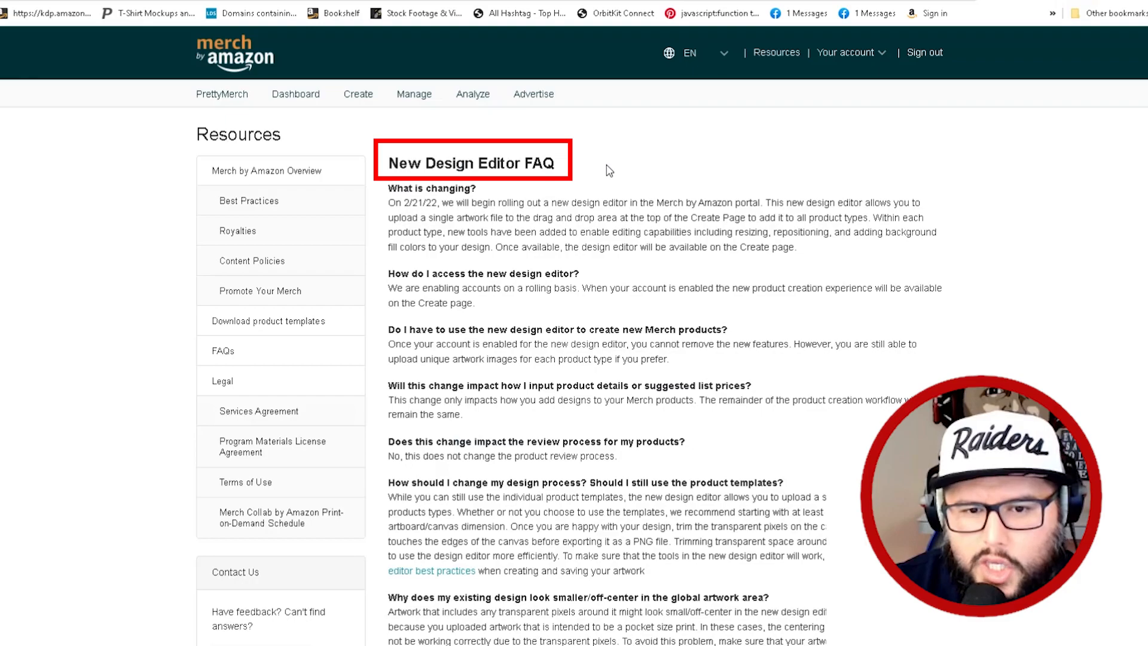
- Read through the New Design Editor FAQ, including the artwork size and editing tool answers, and return to the product creation page
{"action": "scroll", "coordinate": [754, 238], "scroll_direction": "down", "scroll_amount": 5}
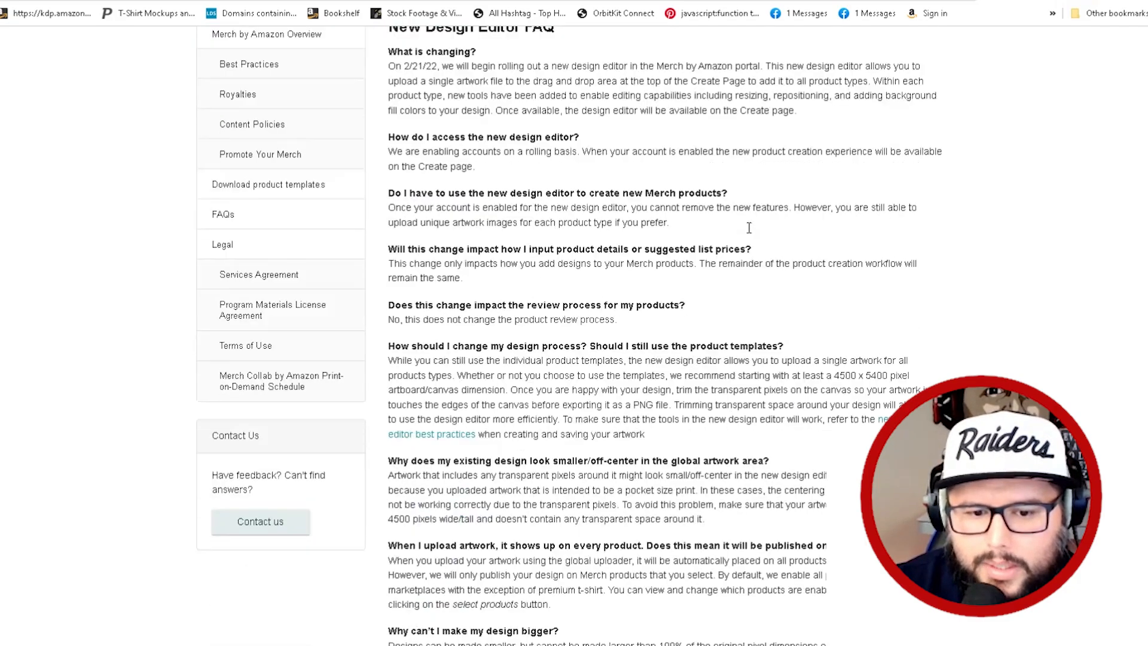
{"action": "scroll", "coordinate": [754, 238], "scroll_direction": "down", "scroll_amount": 4}
{"action": "scroll", "coordinate": [783, 394], "scroll_direction": "up", "scroll_amount": 7}
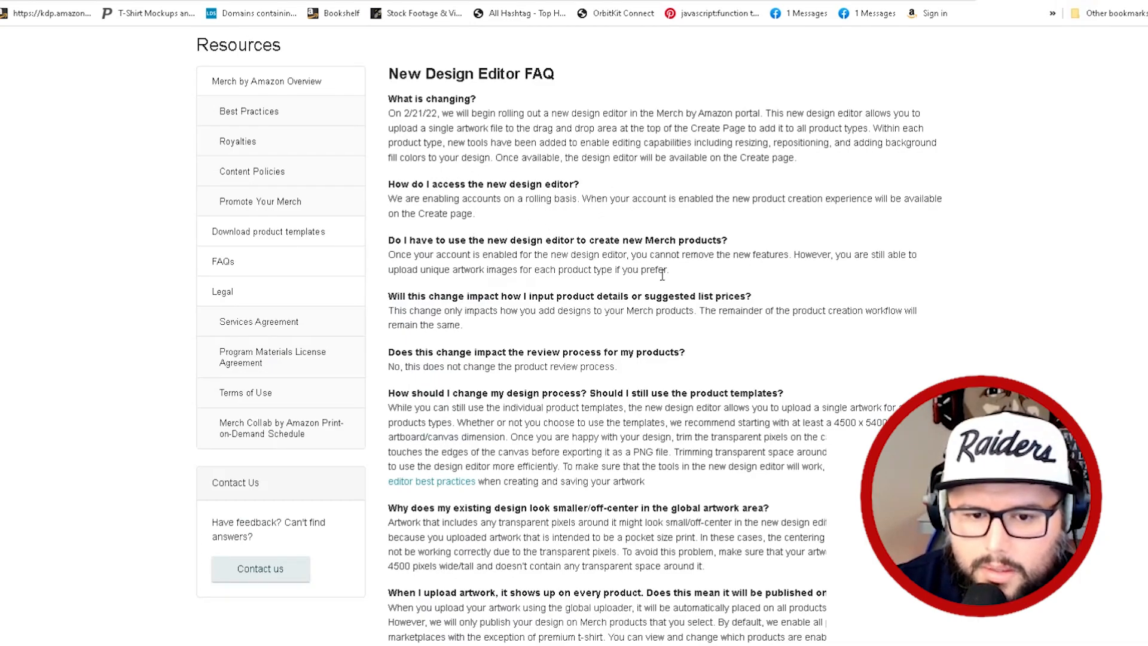
{"action": "scroll", "coordinate": [714, 433], "scroll_direction": "down", "scroll_amount": 3}
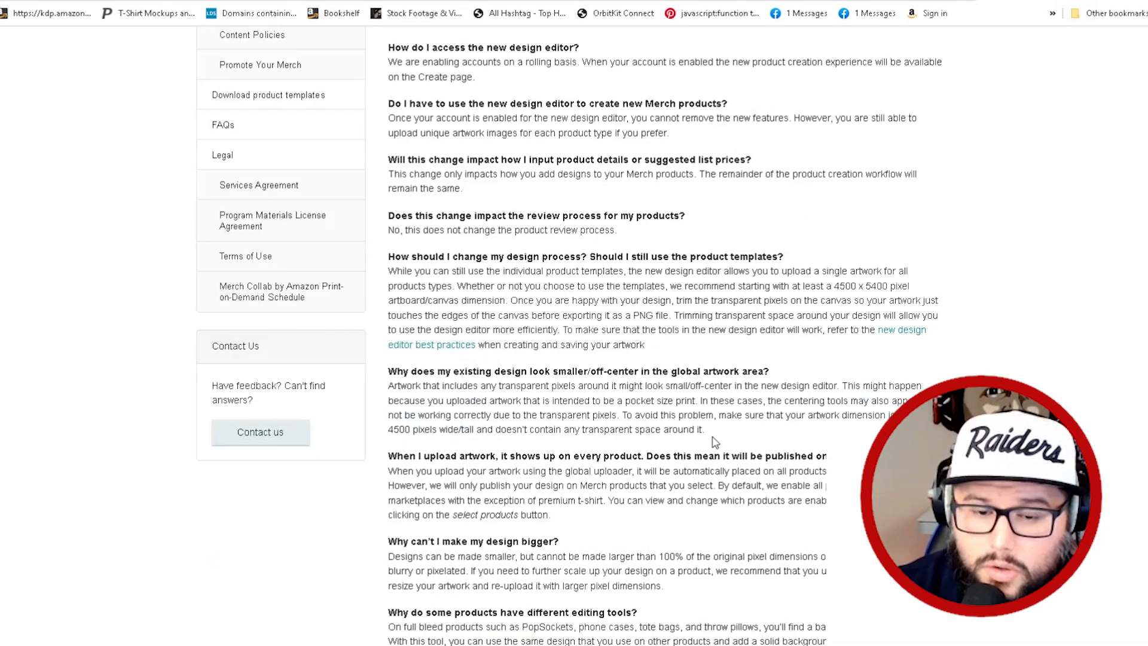
{"action": "scroll", "coordinate": [718, 445], "scroll_direction": "down", "scroll_amount": 3}
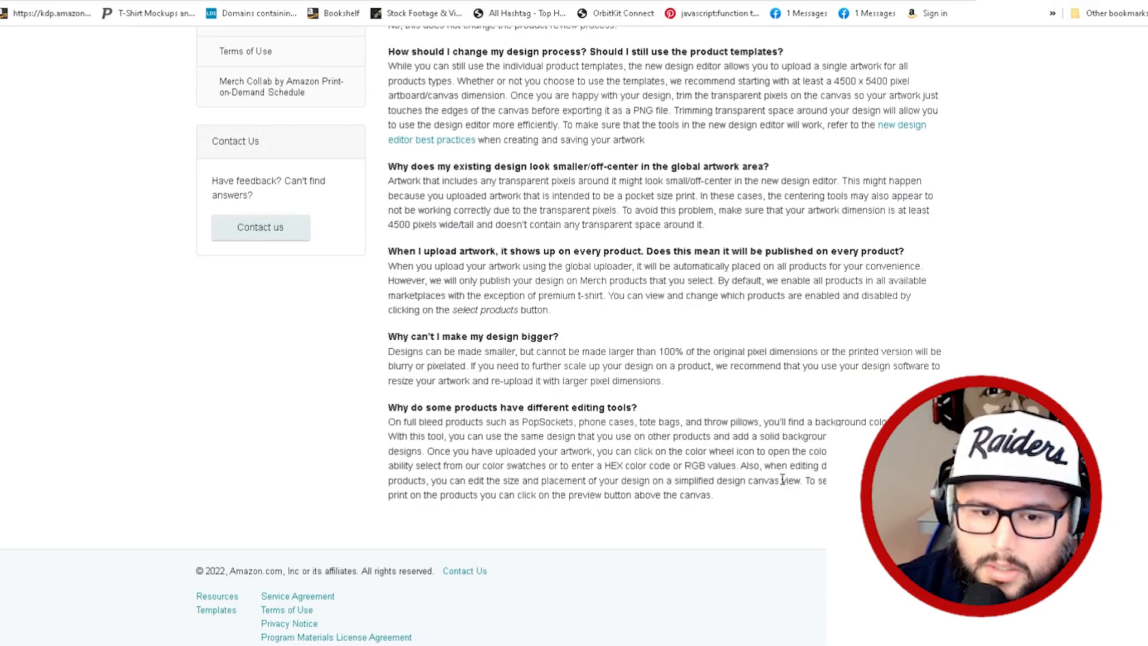
{"action": "scroll", "coordinate": [776, 480], "scroll_direction": "up", "scroll_amount": 5}
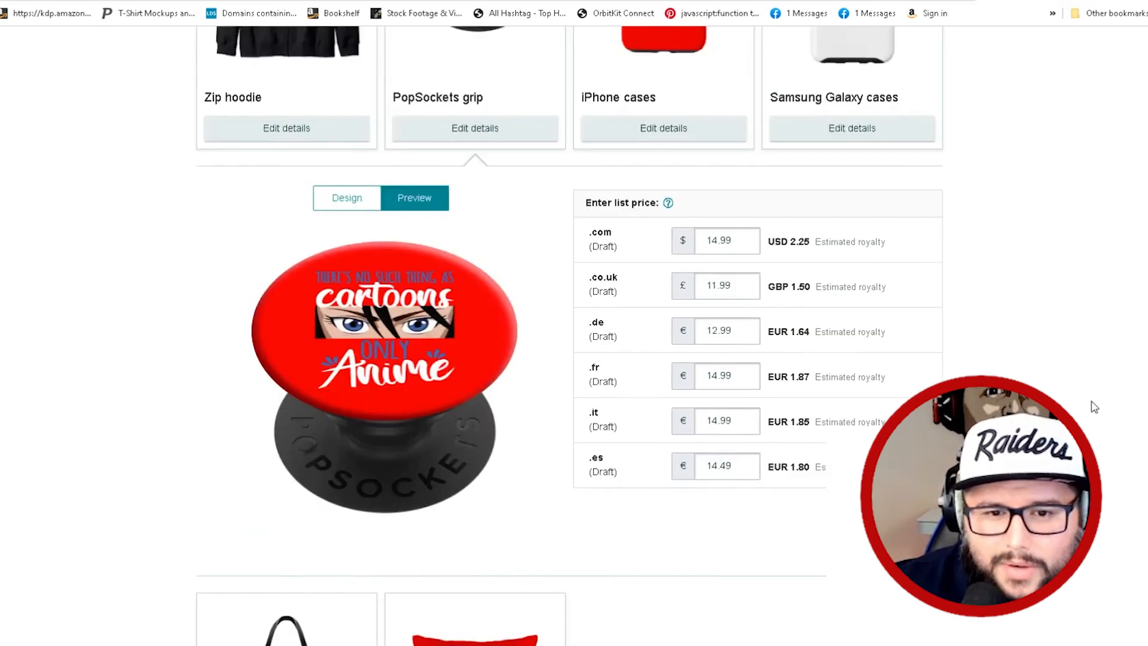
{"action": "scroll", "coordinate": [1095, 406], "scroll_direction": "up", "scroll_amount": 3}
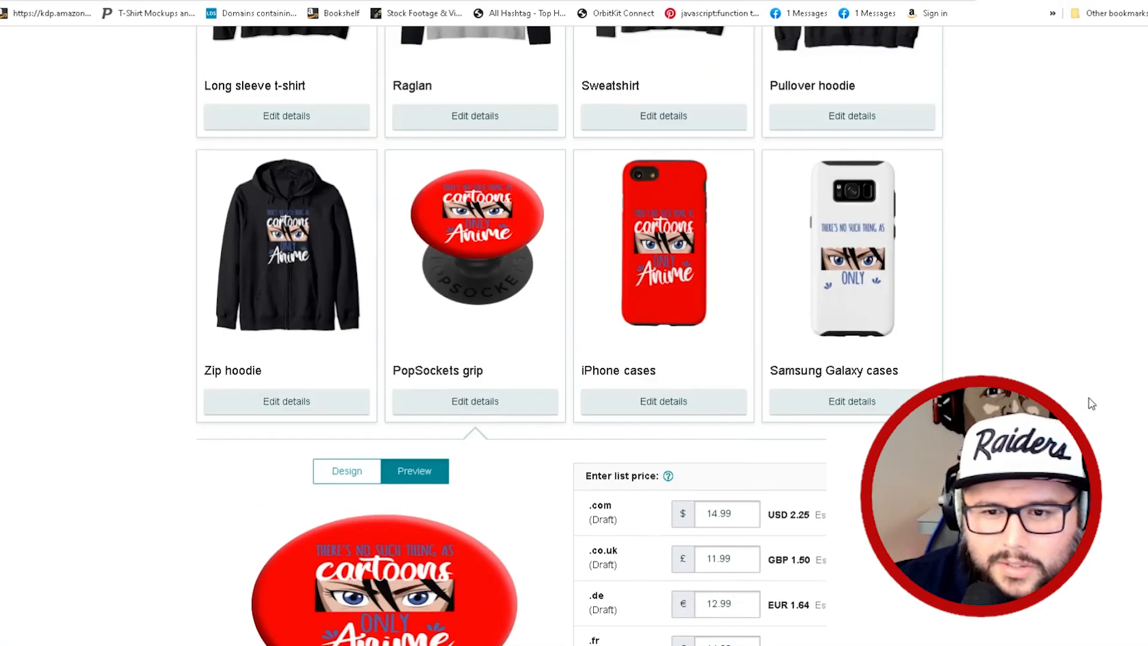